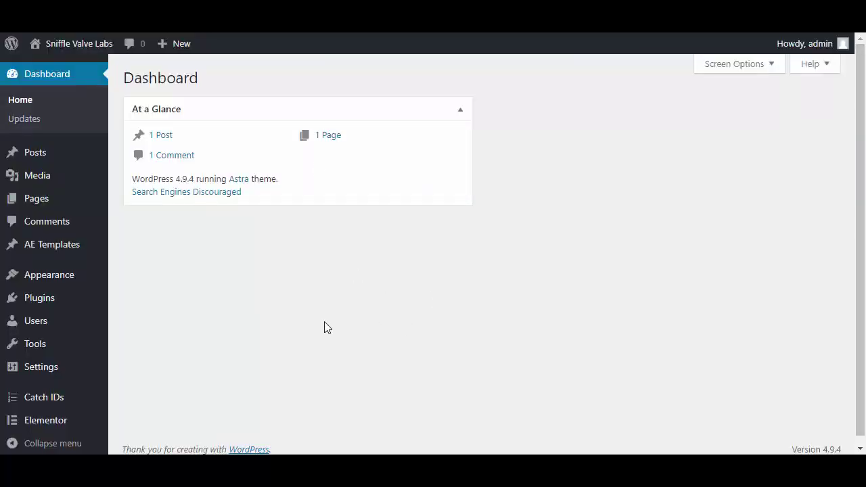
# Look over the AE templates list, then view the installed themes with Astra active
pyautogui.click(47, 251)
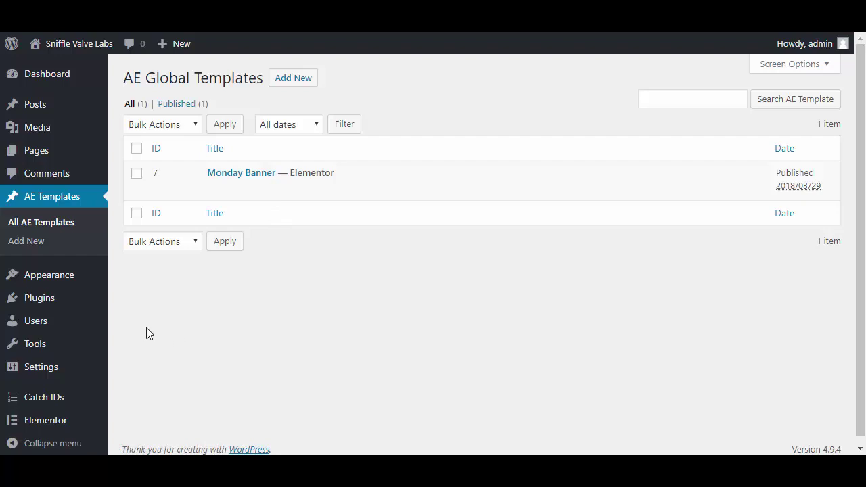
pyautogui.click(42, 275)
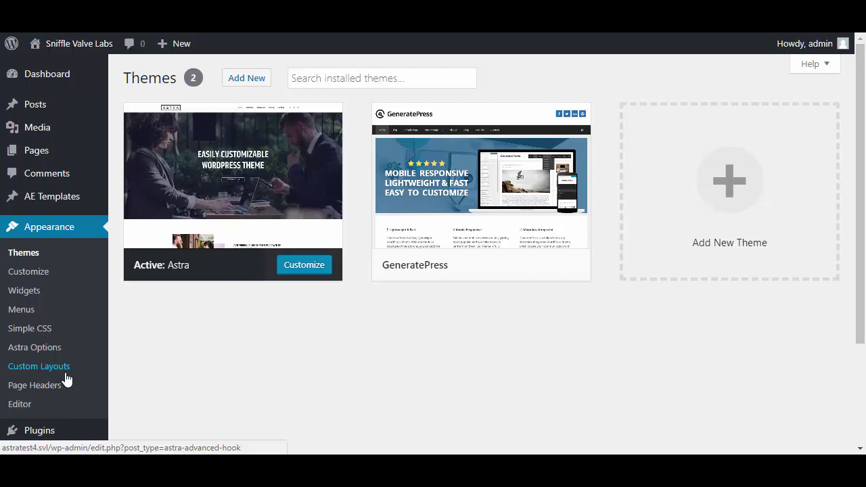
pyautogui.moveTo(439, 183)
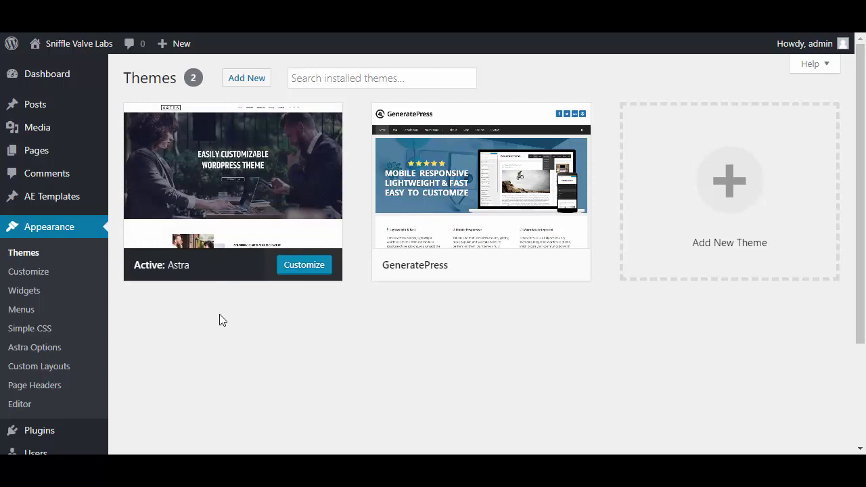
# Open Monday Banner in Elementor to review its yellow 'Monday Special, Save 20%' banner, then exit to the dashboard
pyautogui.click(43, 198)
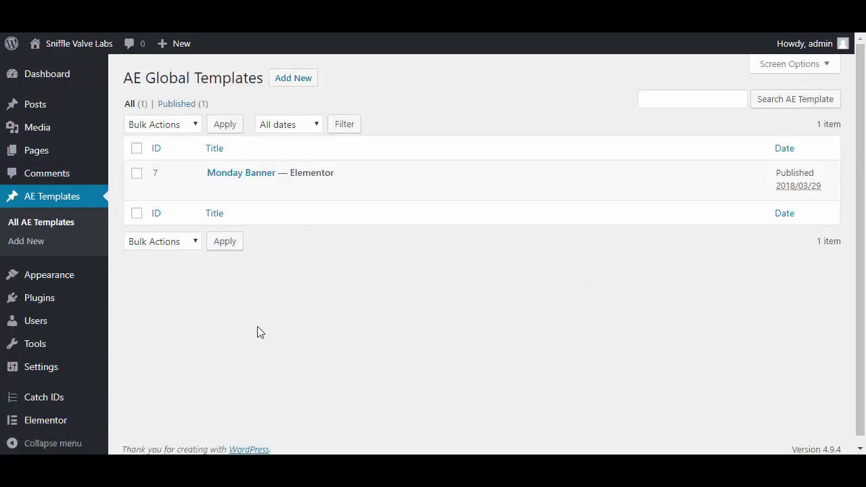
pyautogui.moveTo(235, 175)
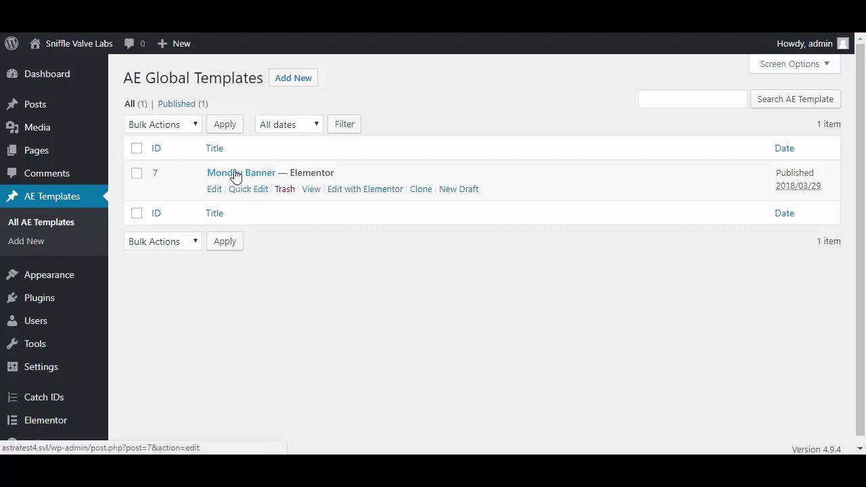
pyautogui.click(387, 191)
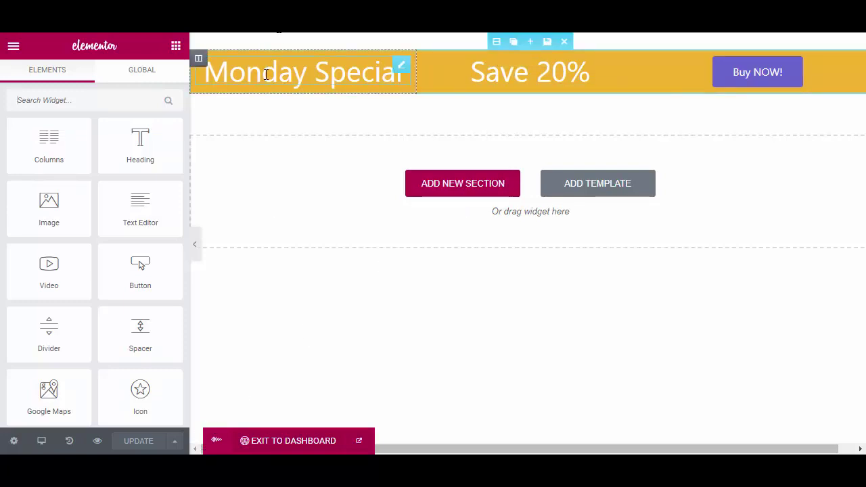
pyautogui.moveTo(214, 437); pyautogui.dragTo(208, 436)
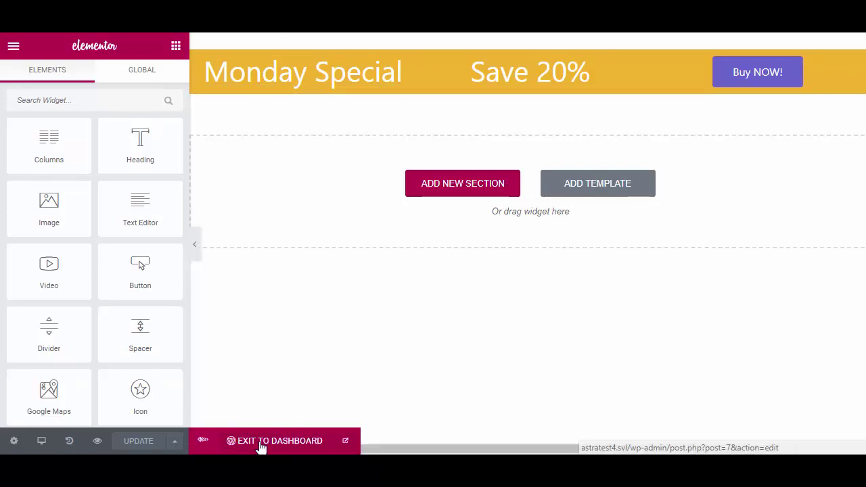
pyautogui.click(260, 443)
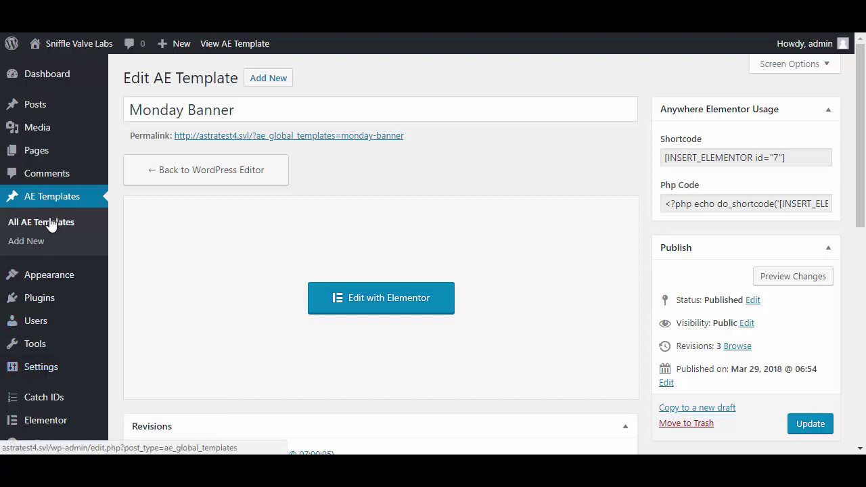
# Review the Monday Banner edit page listing the shortcode [INSERT_ELEMENTOR id="7"]
pyautogui.moveTo(51, 285)
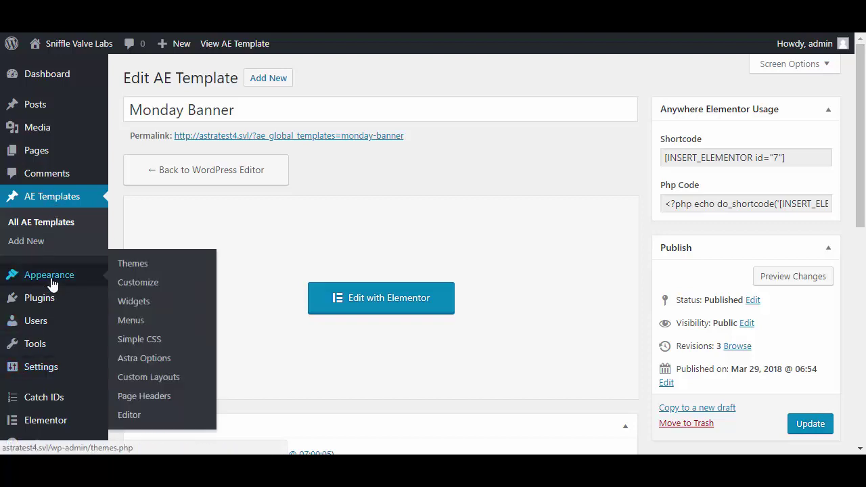
# Create and publish an Astra custom layout titled 'Daily Banner' using the Elementor Canvas template
pyautogui.click(142, 379)
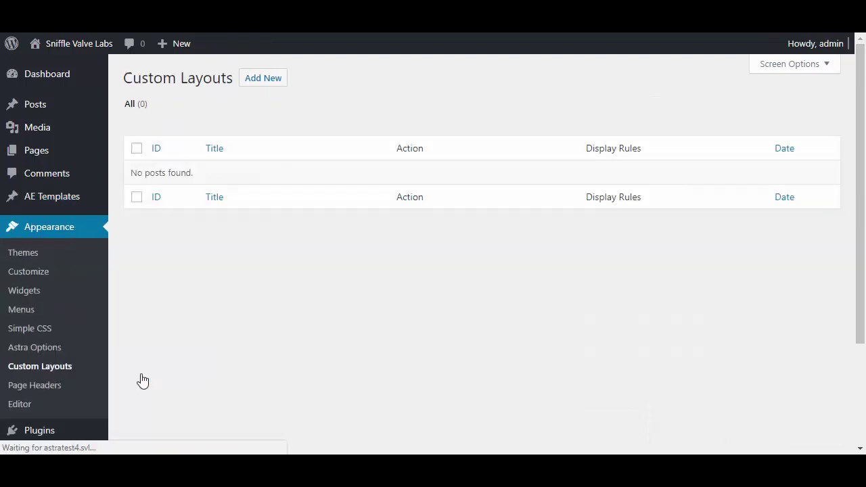
pyautogui.click(264, 80)
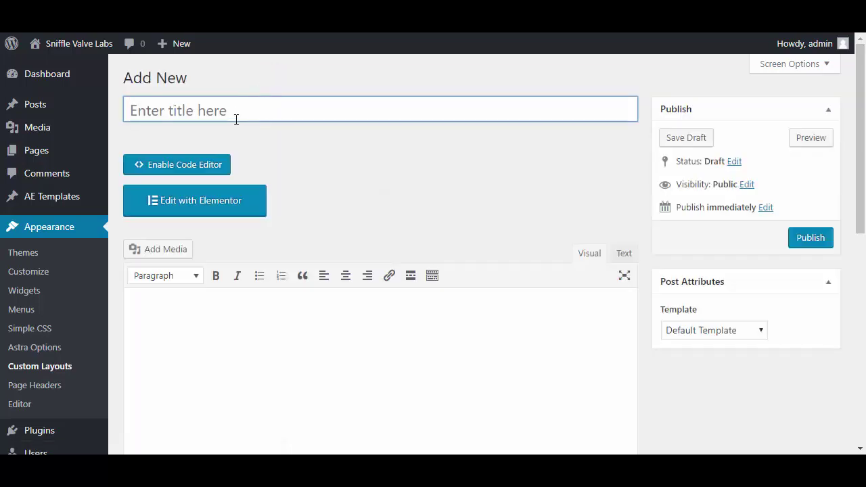
pyautogui.click(256, 106)
pyautogui.write('Dai')
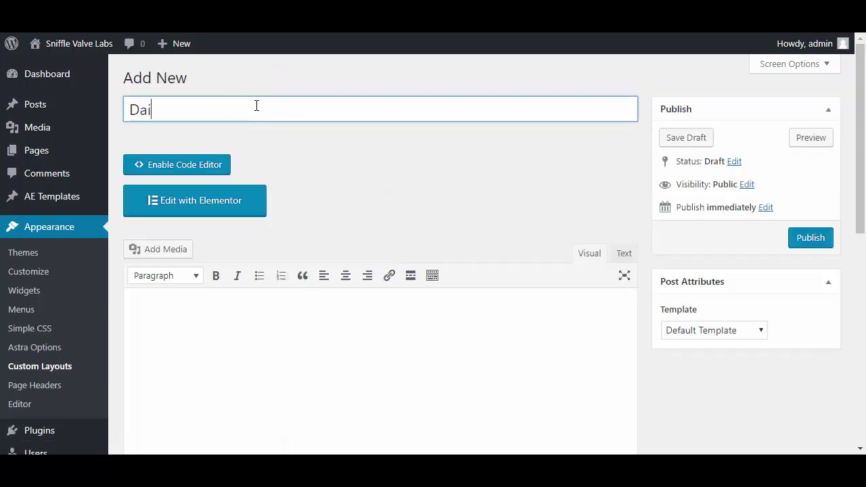
pyautogui.write('ly Banner')
pyautogui.click(731, 333)
pyautogui.click(745, 362)
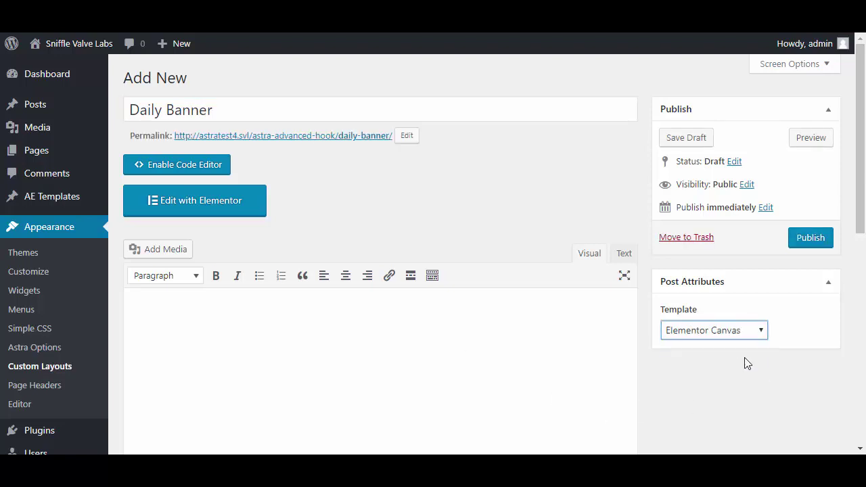
pyautogui.click(809, 243)
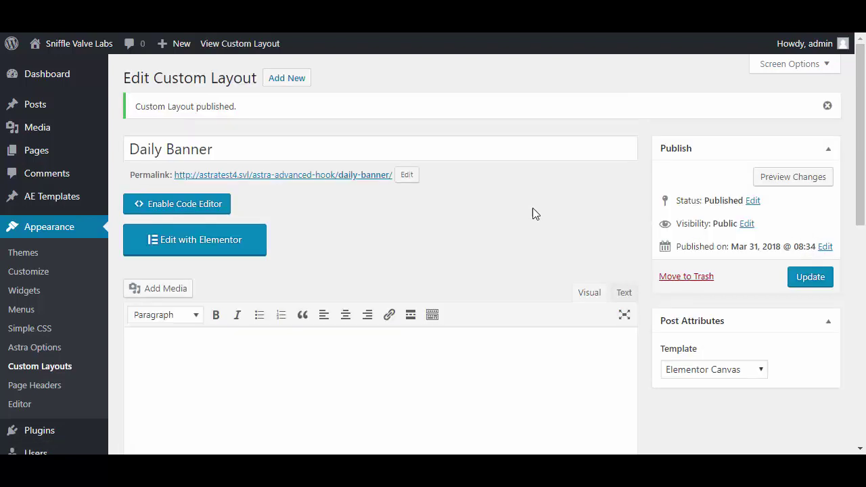
pyautogui.scroll(-2, 270, 248)
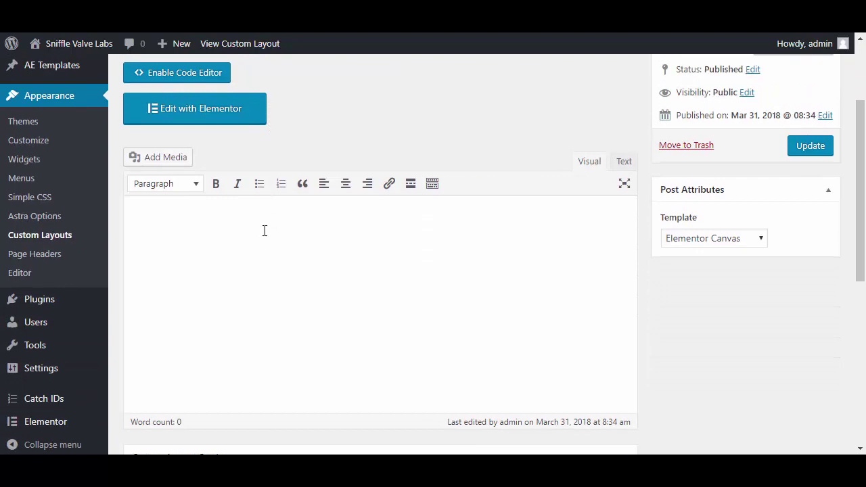
pyautogui.scroll(2, 265, 231)
# Enable the code editor and replace the placeholder comment with the pasted weekday switch PHP code
pyautogui.click(166, 206)
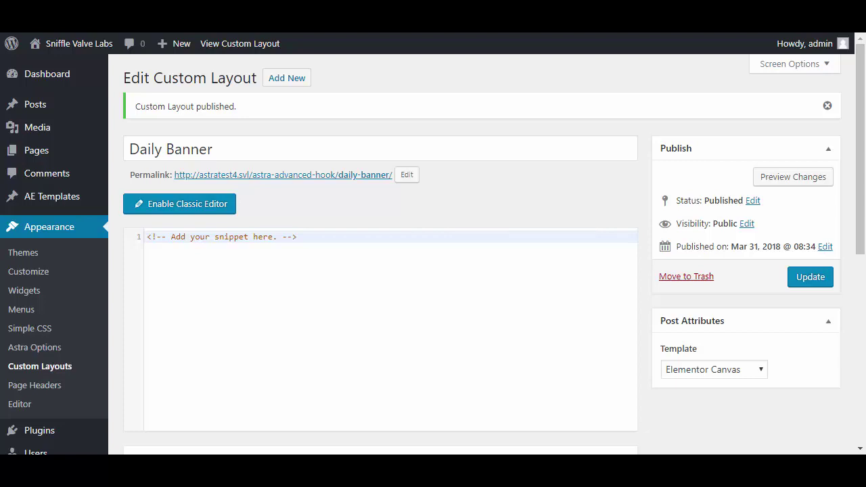
pyautogui.click(316, 236)
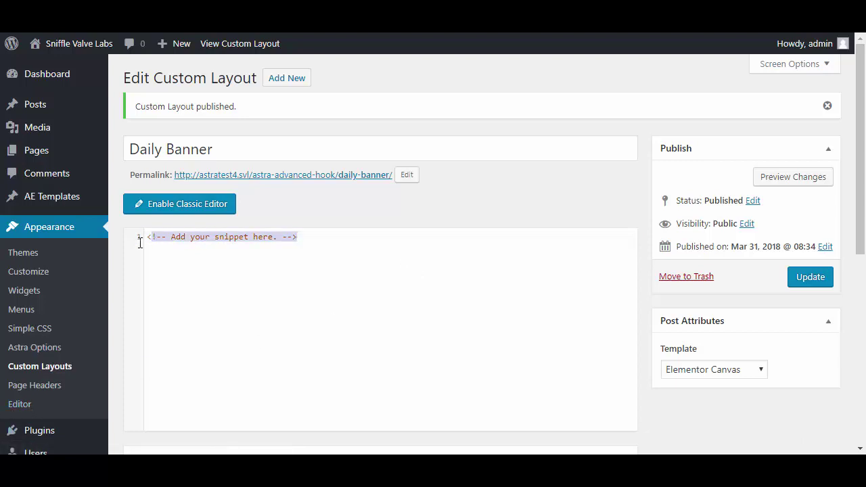
pyautogui.hotkey('ctrl', 'a')
pyautogui.press('BackSpace')
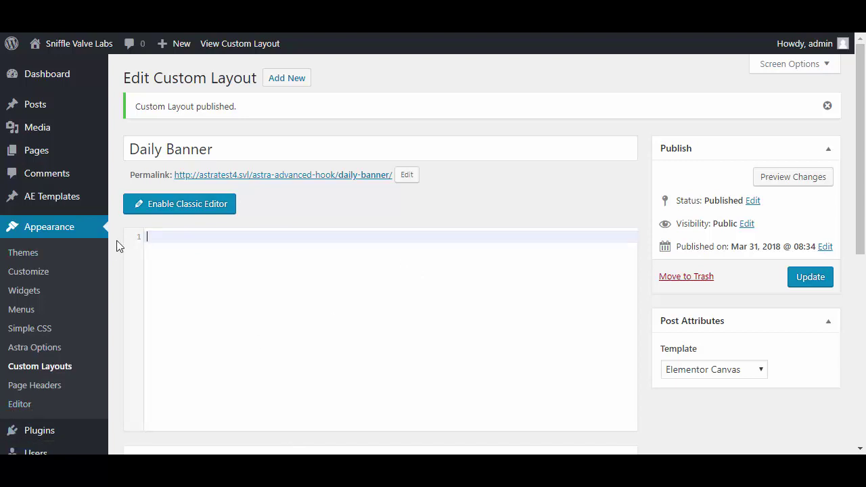
pyautogui.hotkey('ctrl', 'v')
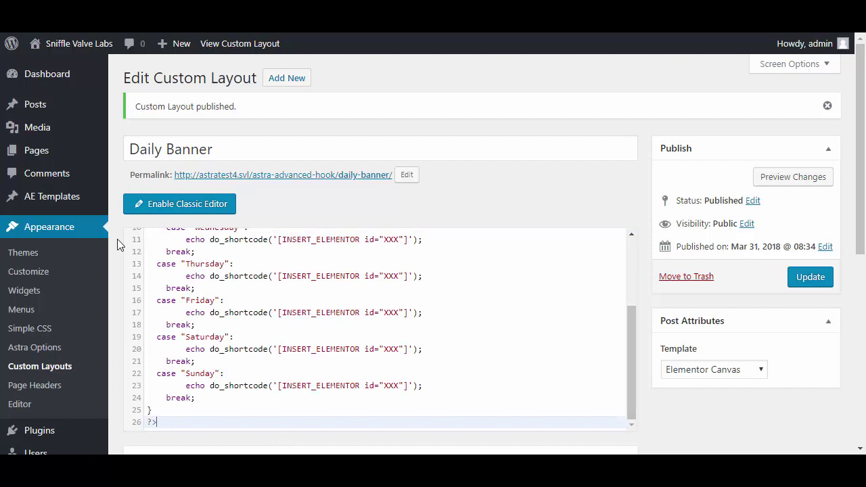
pyautogui.scroll(3, 382, 359)
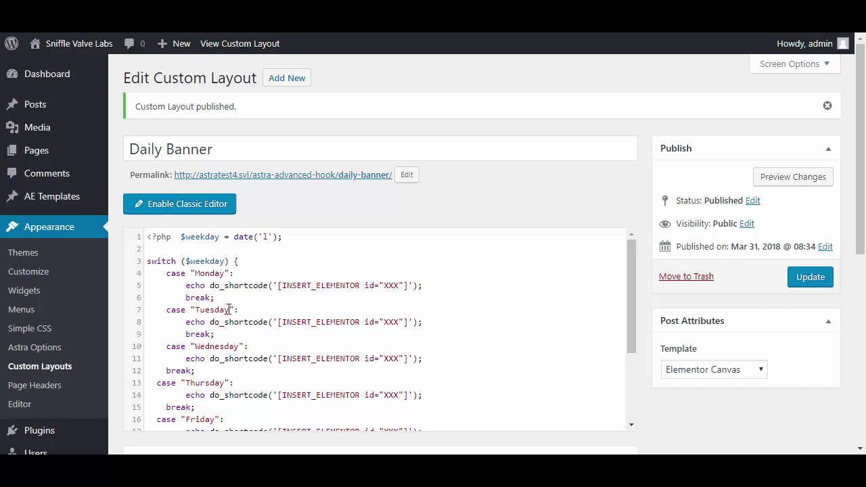
pyautogui.scroll(-3, 230, 309)
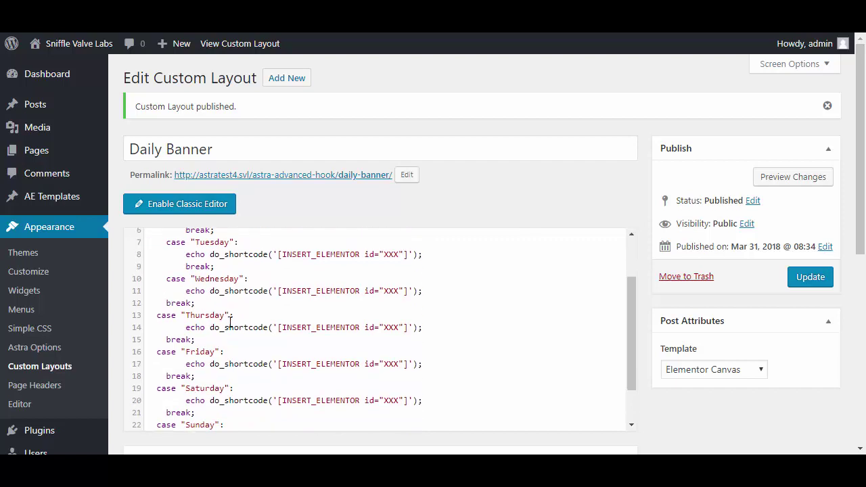
pyautogui.scroll(-3, 230, 322)
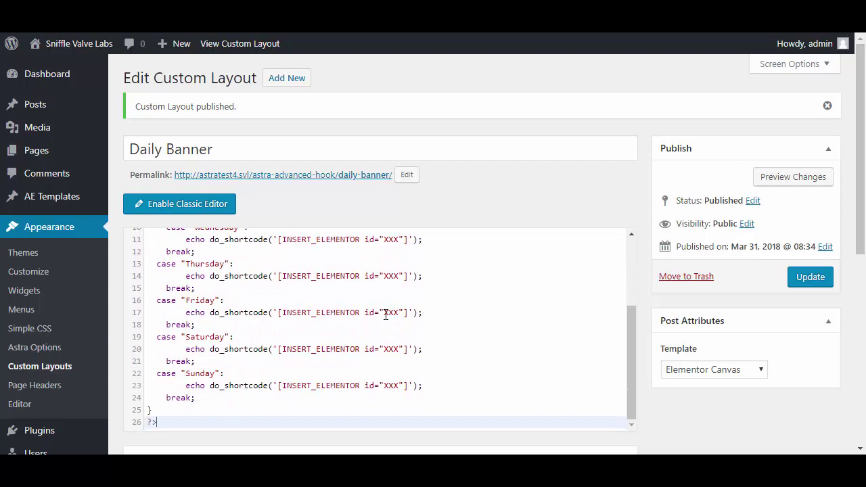
pyautogui.rightClick(399, 315)
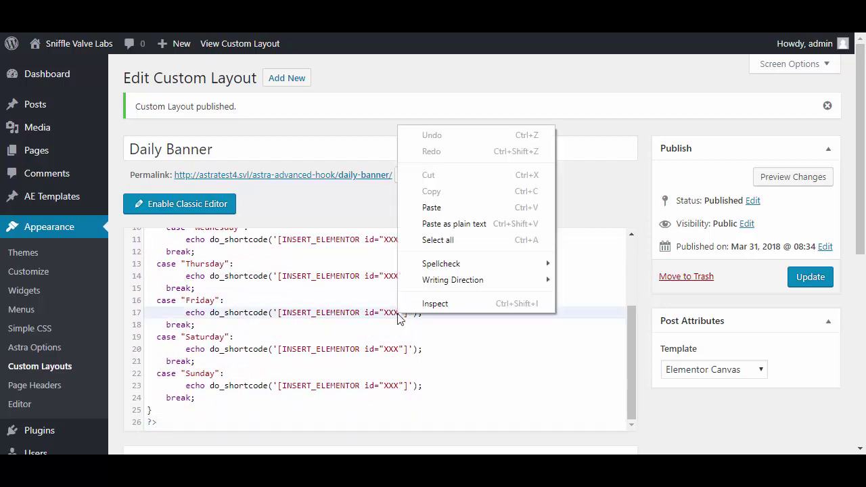
pyautogui.click(455, 353)
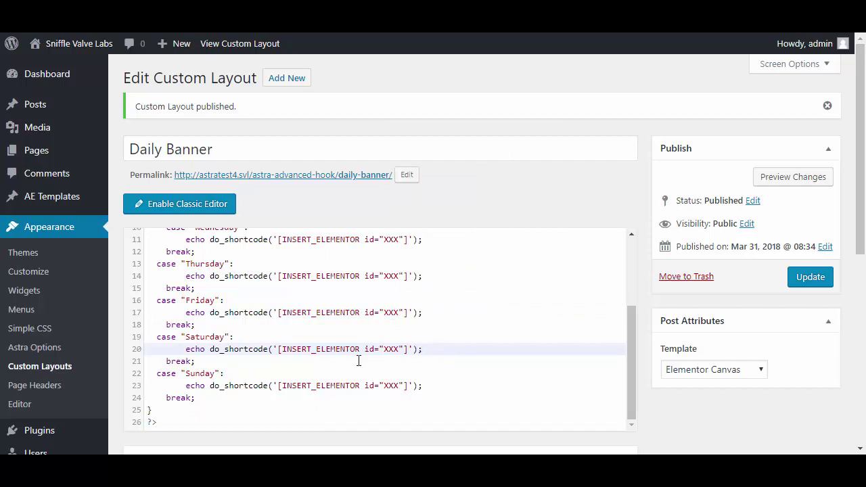
# Change the Saturday case's XXX placeholder to 7 so it inserts template 7
pyautogui.moveTo(387, 352); pyautogui.dragTo(399, 350)
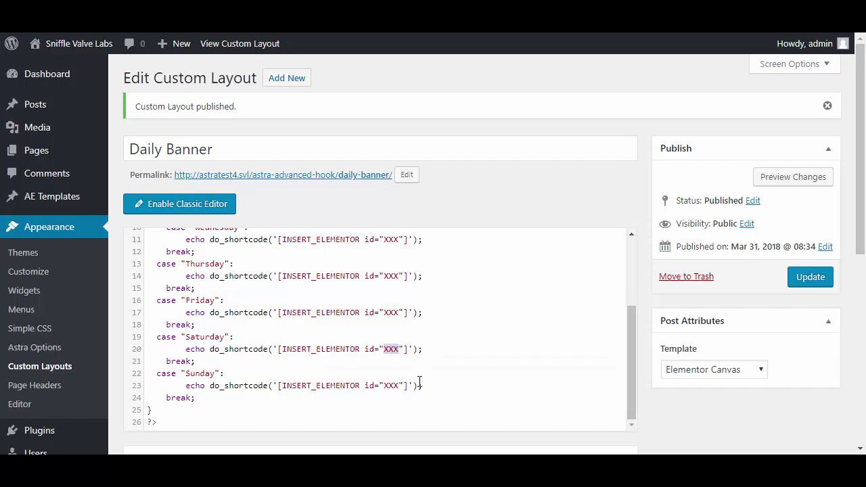
pyautogui.write('7')
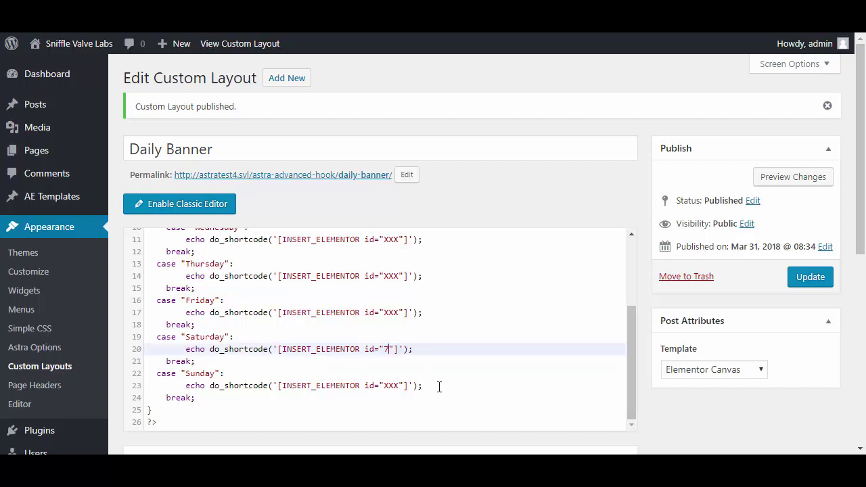
pyautogui.scroll(-1, 440, 387)
pyautogui.scroll(-2, 441, 389)
pyautogui.scroll(1, 441, 391)
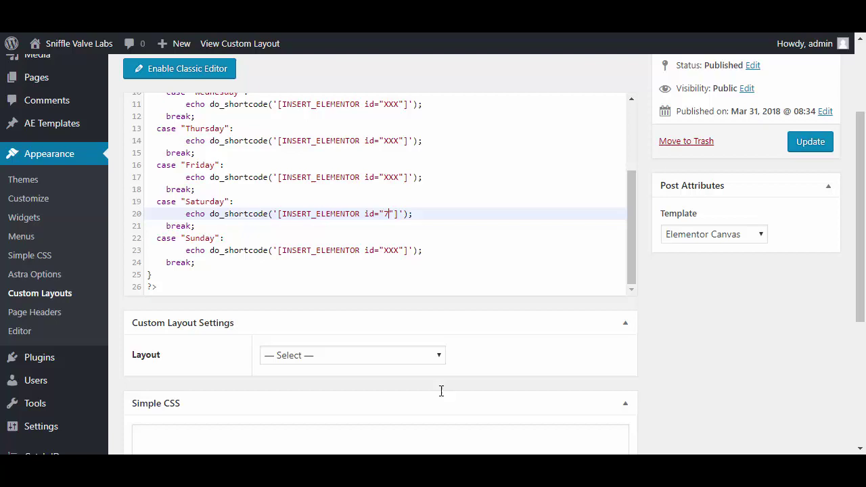
pyautogui.scroll(2, 442, 393)
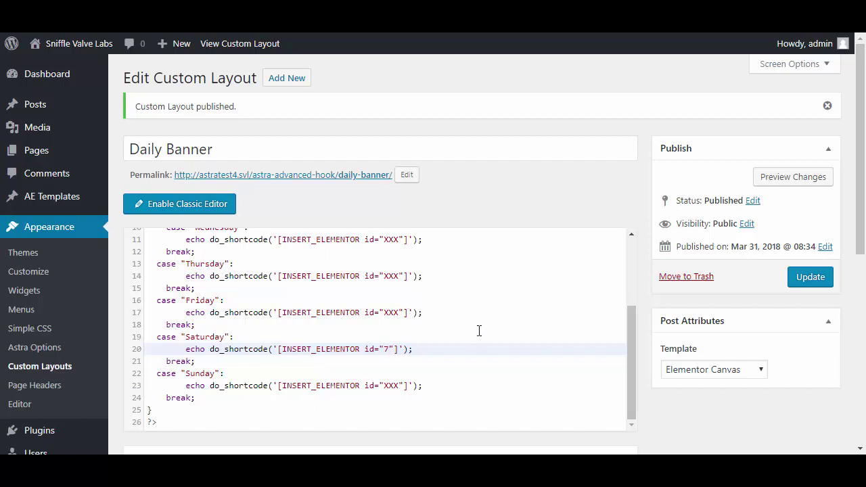
pyautogui.scroll(-4, 479, 330)
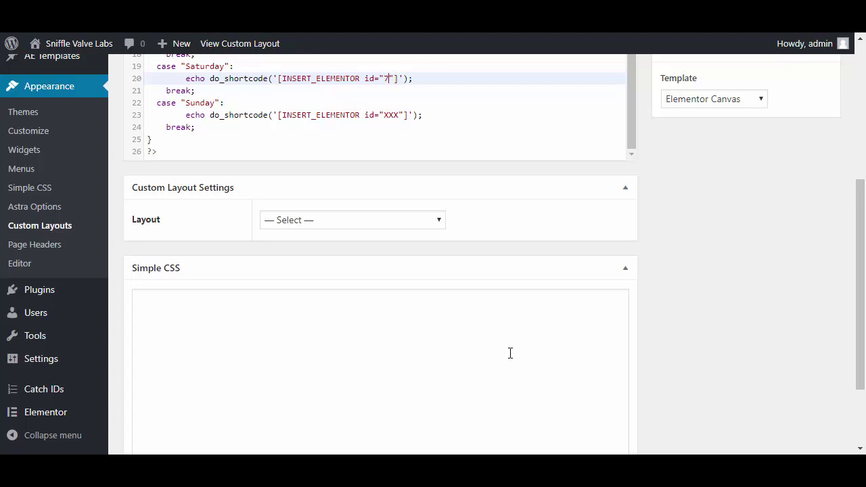
# Set the layout type to Hooks with the header_before action
pyautogui.click(315, 221)
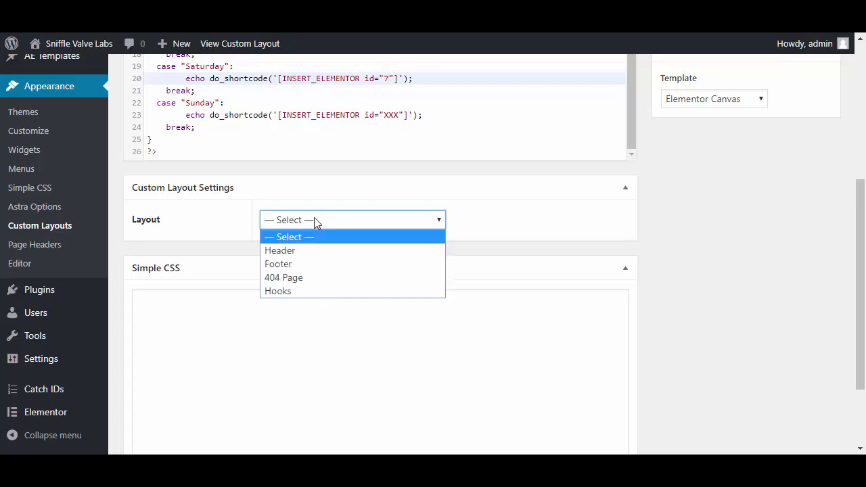
pyautogui.click(312, 292)
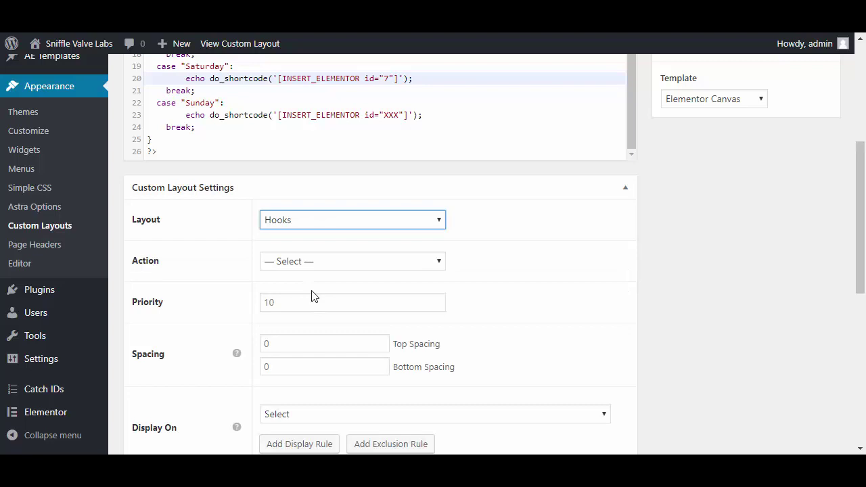
pyautogui.click(321, 268)
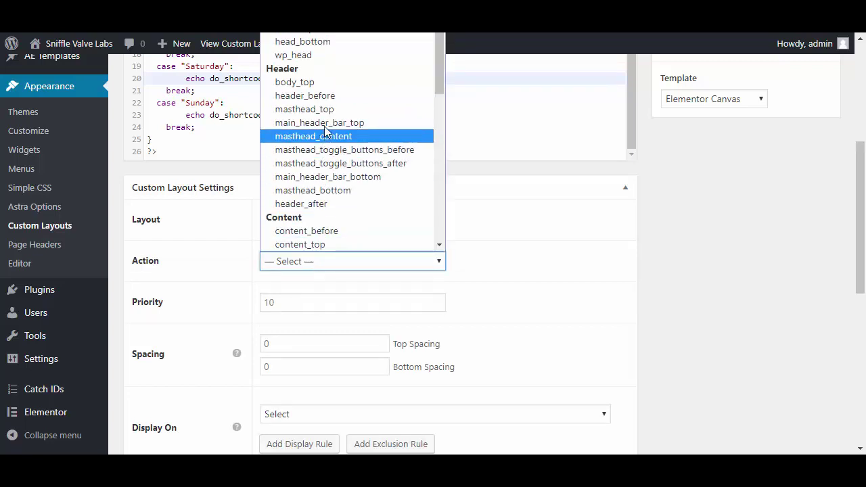
pyautogui.click(333, 100)
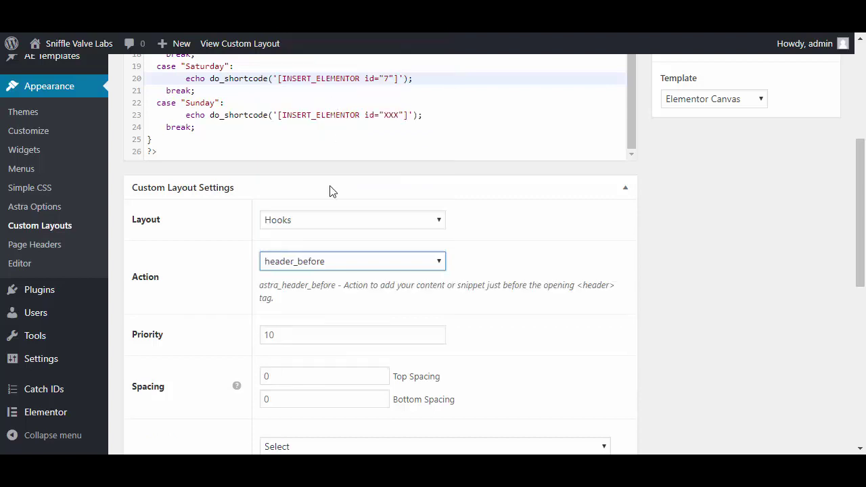
pyautogui.scroll(-1, 549, 362)
pyautogui.scroll(-2, 548, 364)
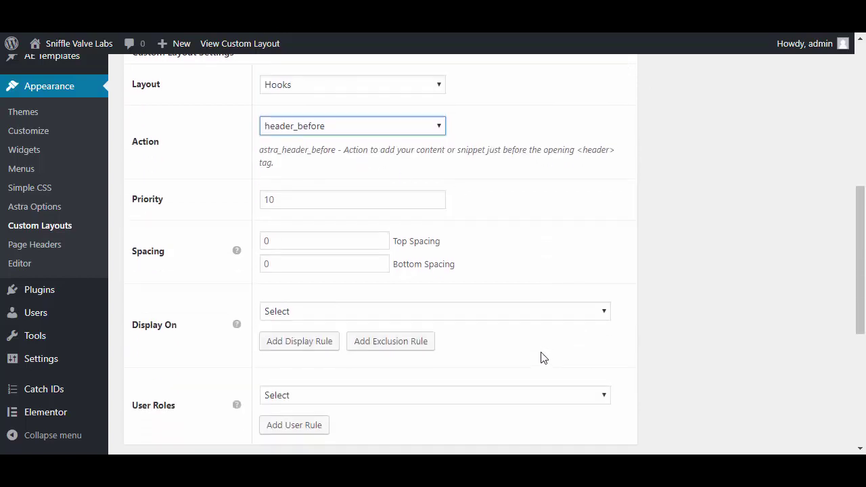
# Set the Display On rule to Entire Website
pyautogui.click(368, 314)
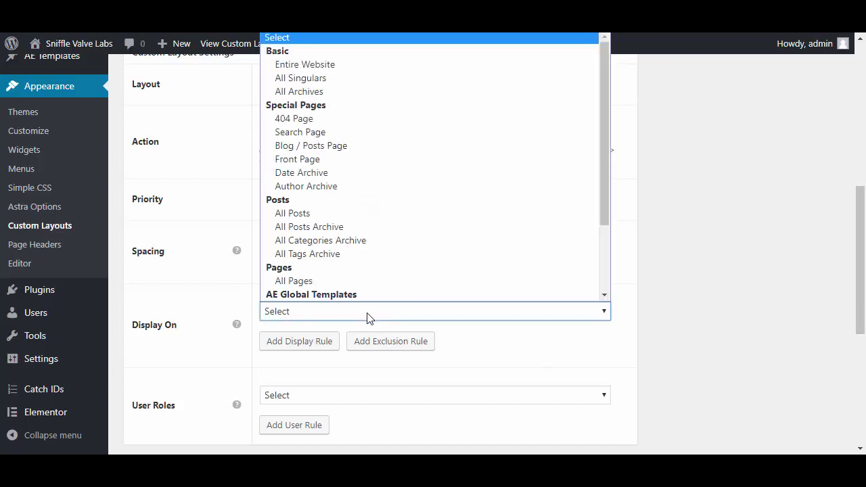
pyautogui.click(330, 66)
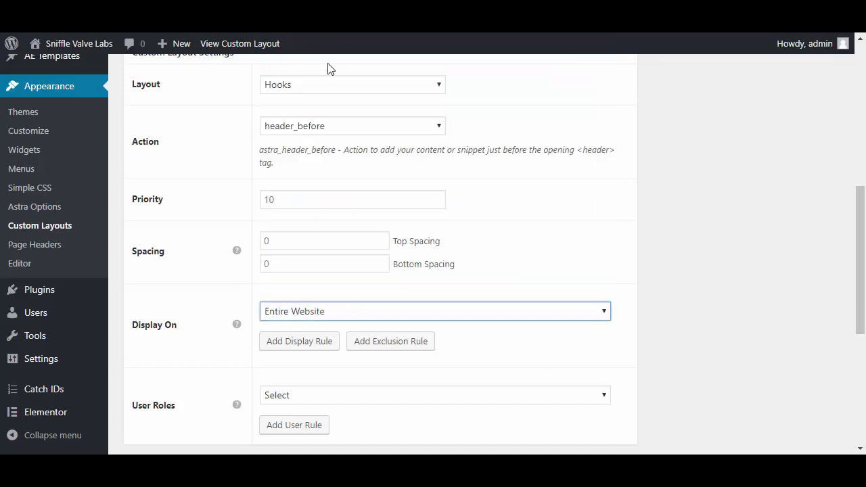
pyautogui.scroll(-4, 555, 359)
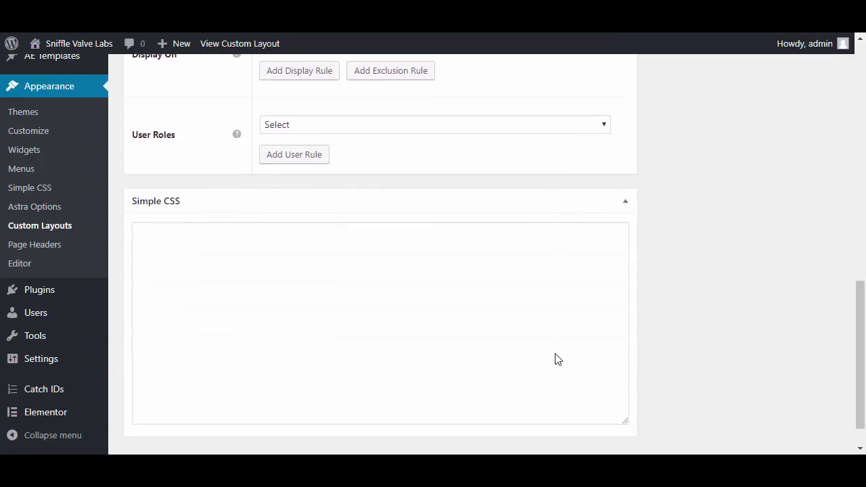
pyautogui.scroll(10, 792, 366)
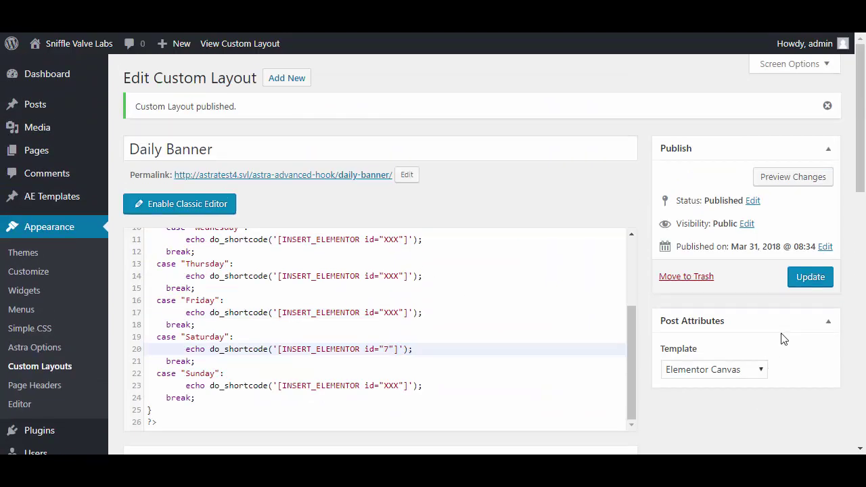
# Update the layout, then reload the live homepage to see the Monday Special banner above the header
pyautogui.click(805, 281)
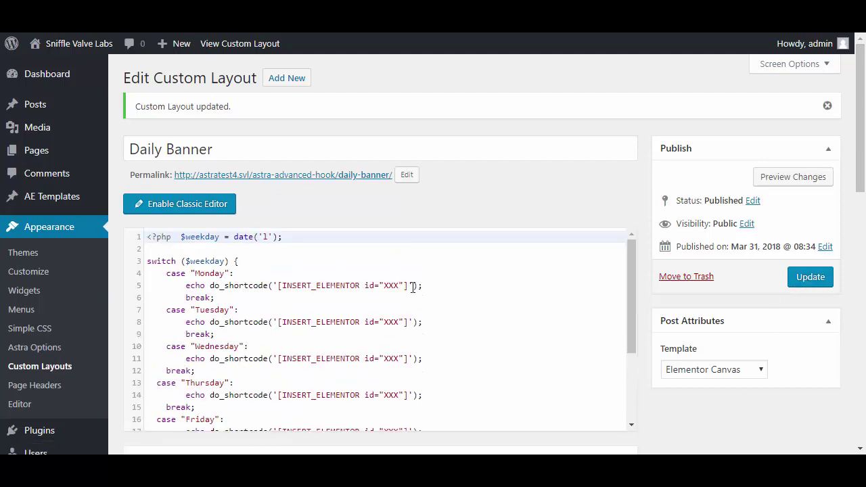
pyautogui.click(400, 16)
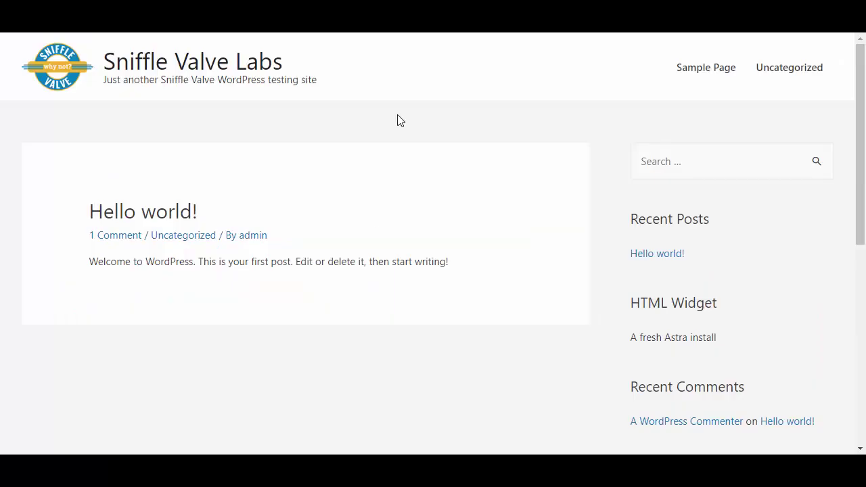
pyautogui.rightClick(374, 214)
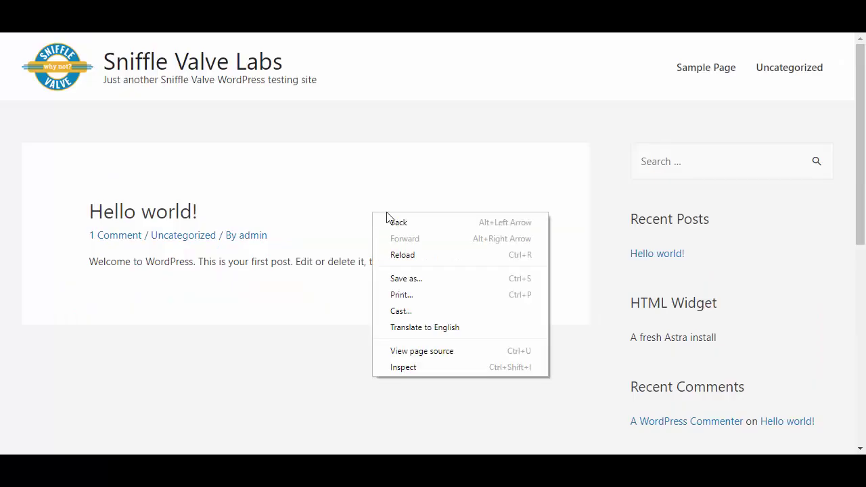
pyautogui.click(405, 258)
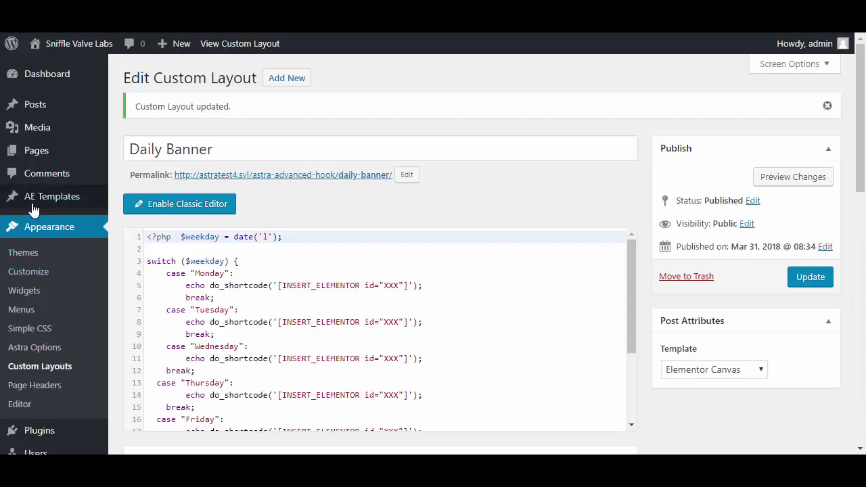
# Browse the All AE Templates, Plugins, Pages and Posts lists
pyautogui.moveTo(35, 202)
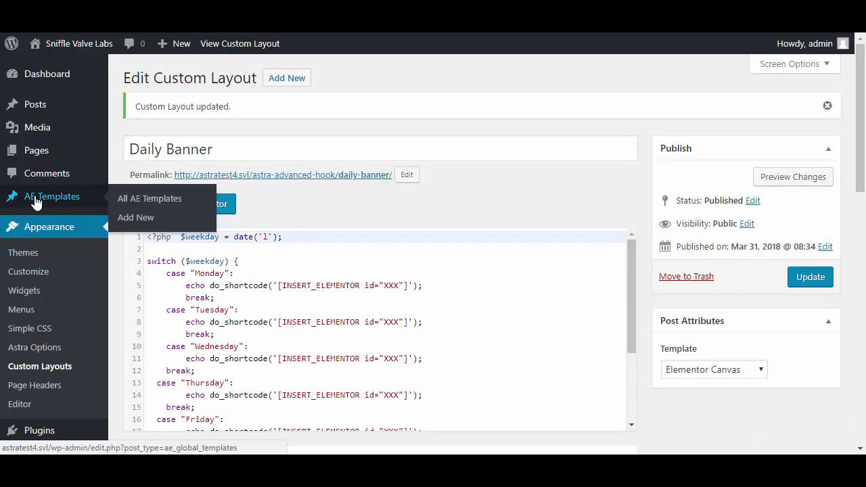
pyautogui.click(127, 198)
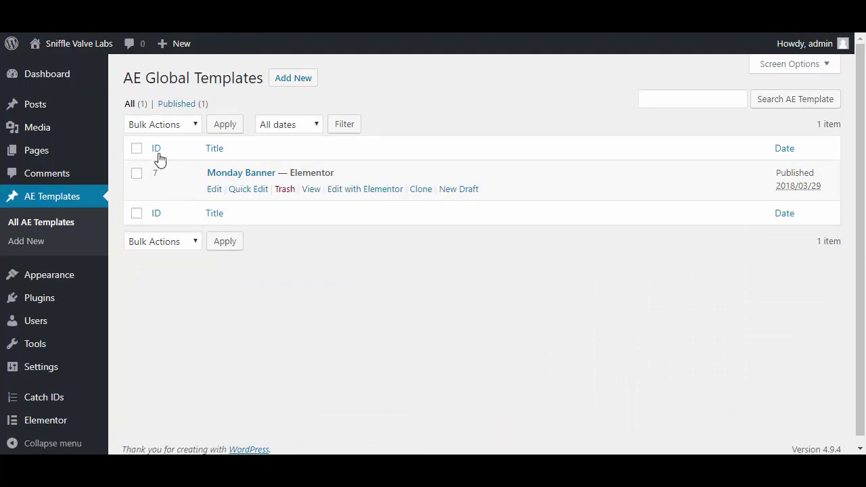
pyautogui.click(41, 301)
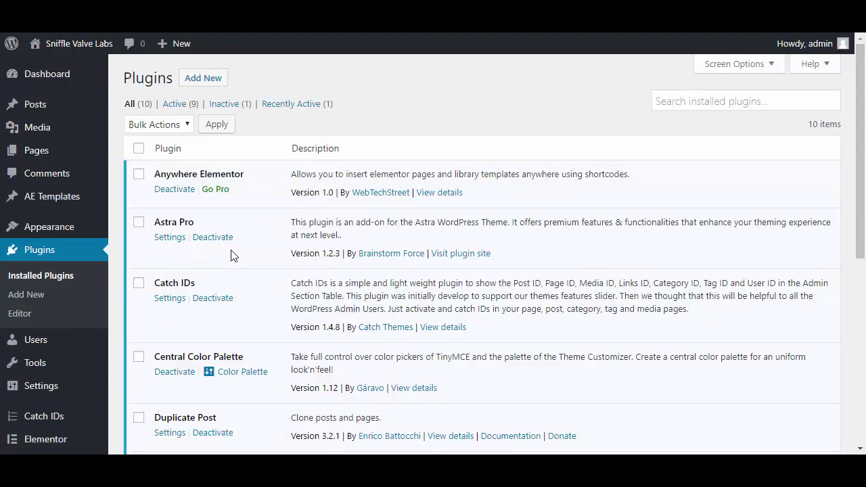
pyautogui.scroll(-5, 230, 261)
pyautogui.scroll(1, 228, 230)
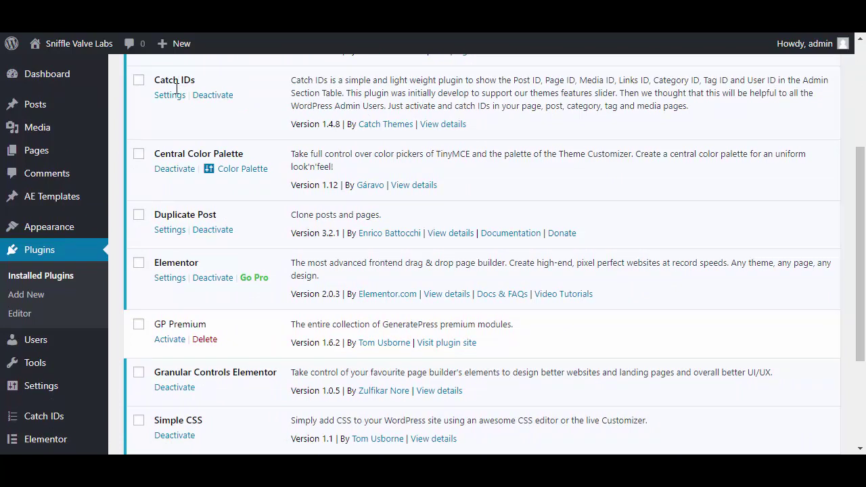
pyautogui.click(42, 159)
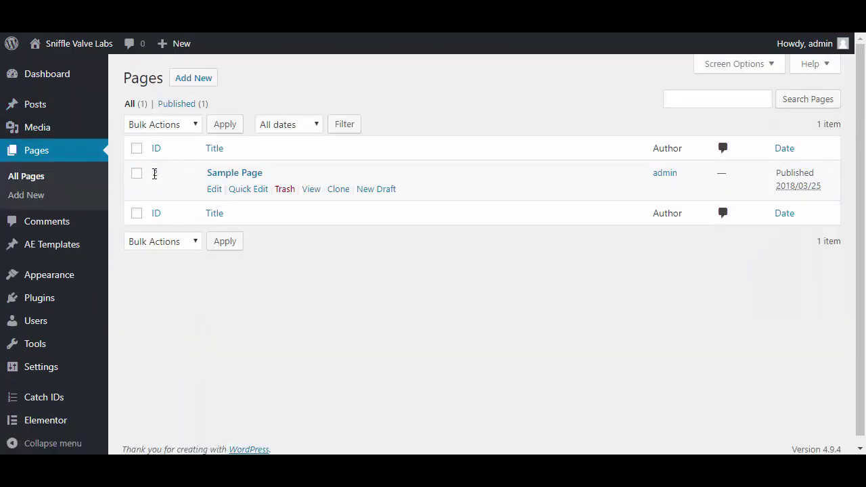
pyautogui.click(47, 111)
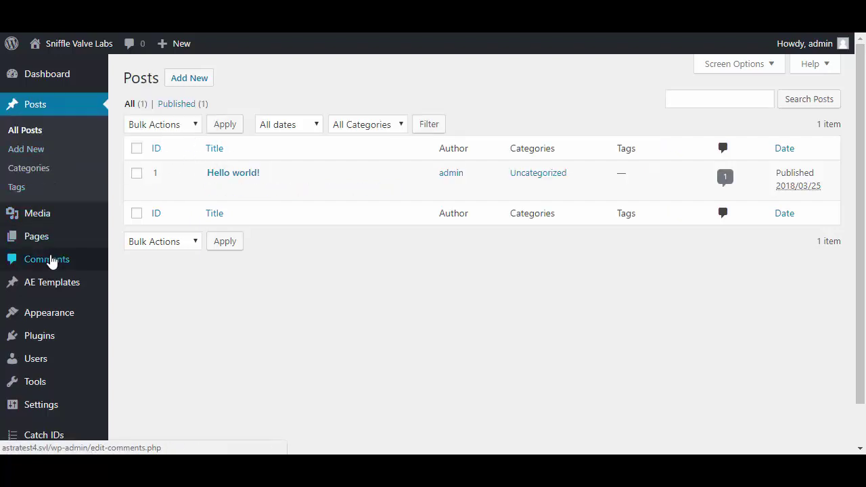
# Open the Monday Banner template (ID 7) and return to the All AE Templates list
pyautogui.moveTo(52, 288)
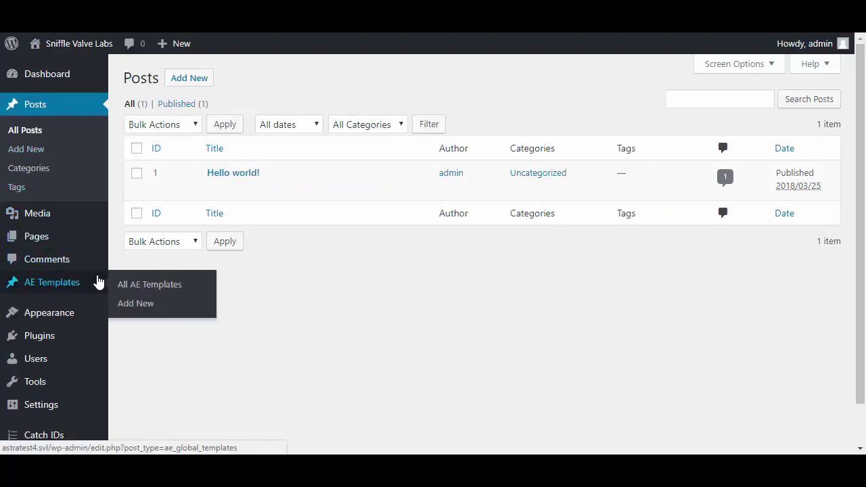
pyautogui.click(133, 284)
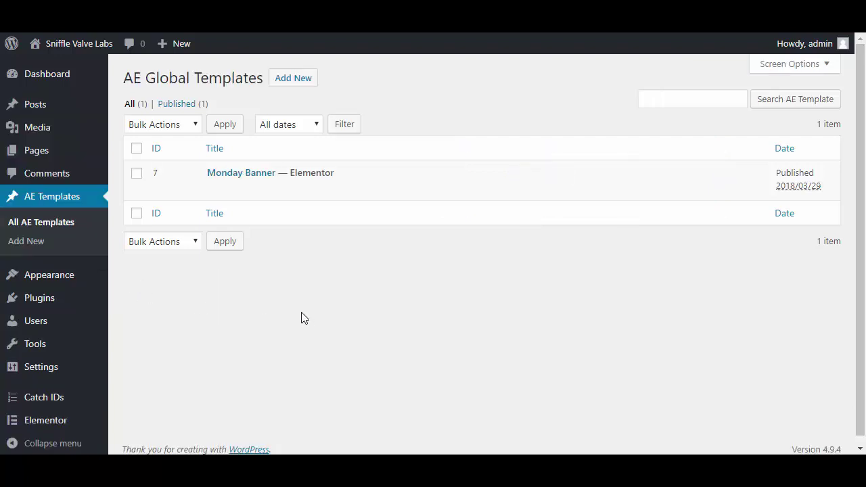
pyautogui.moveTo(251, 184)
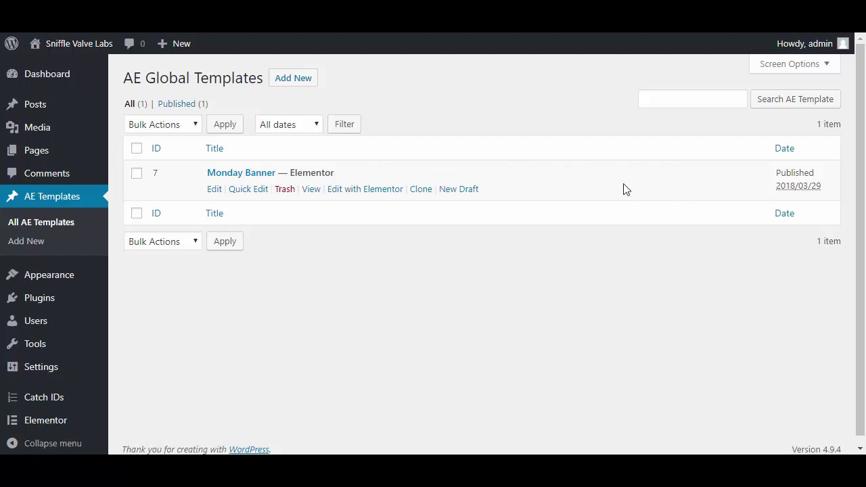
pyautogui.click(257, 174)
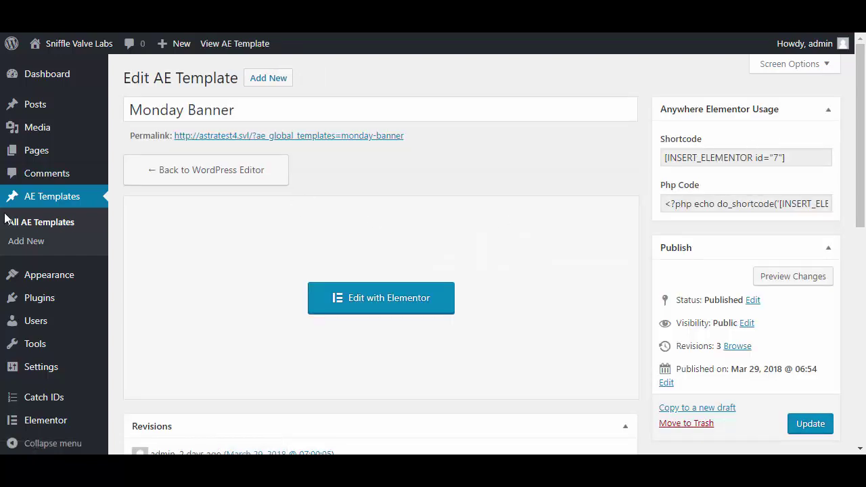
pyautogui.click(37, 202)
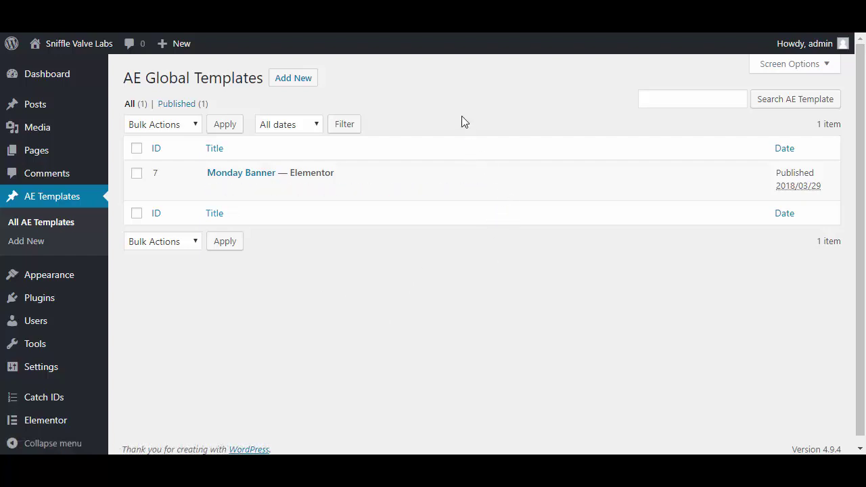
pyautogui.moveTo(384, 189)
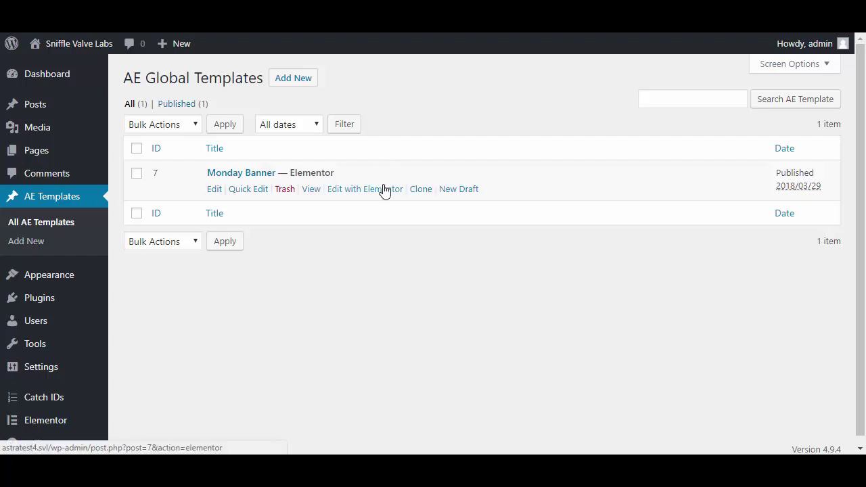
# Duplicate Monday Banner as a new draft, retitle it 'Tuesday Banner', and publish it
pyautogui.click(453, 193)
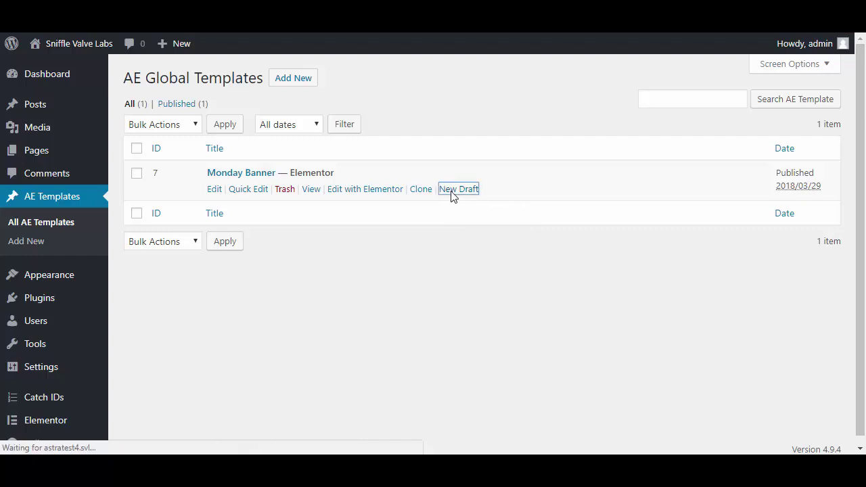
pyautogui.click(144, 149)
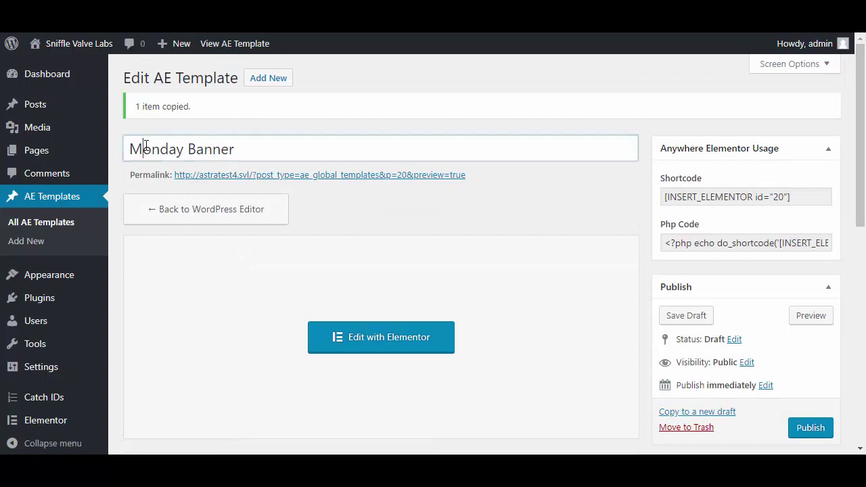
pyautogui.doubleClick(146, 147)
pyautogui.write('Tues')
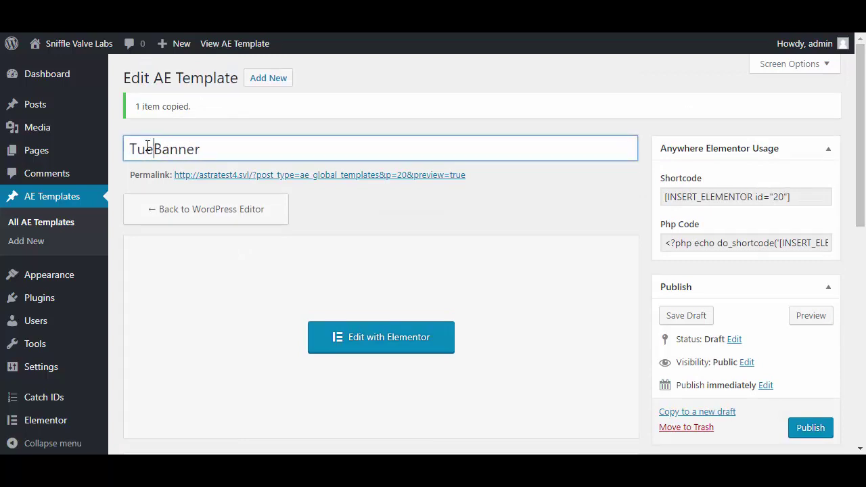
pyautogui.write('day')
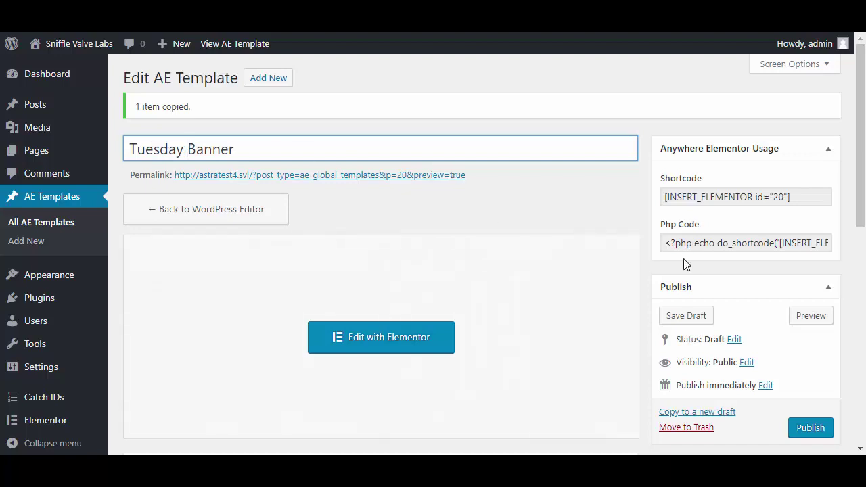
pyautogui.click(815, 425)
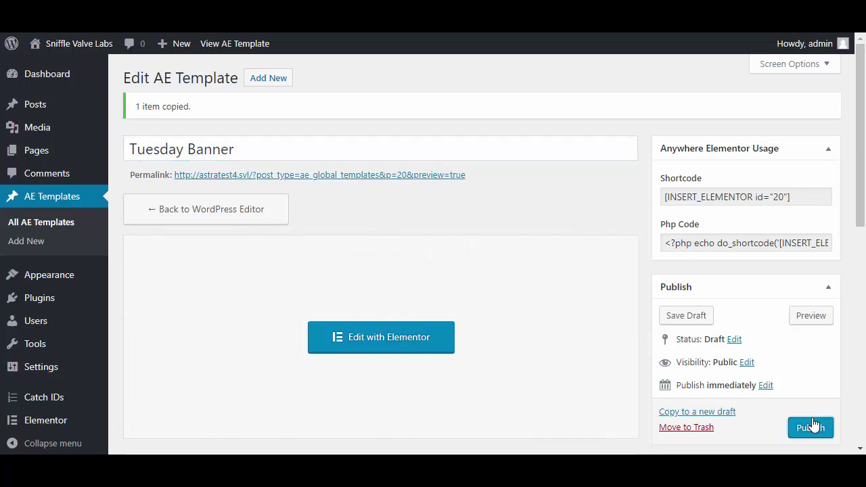
pyautogui.click(814, 426)
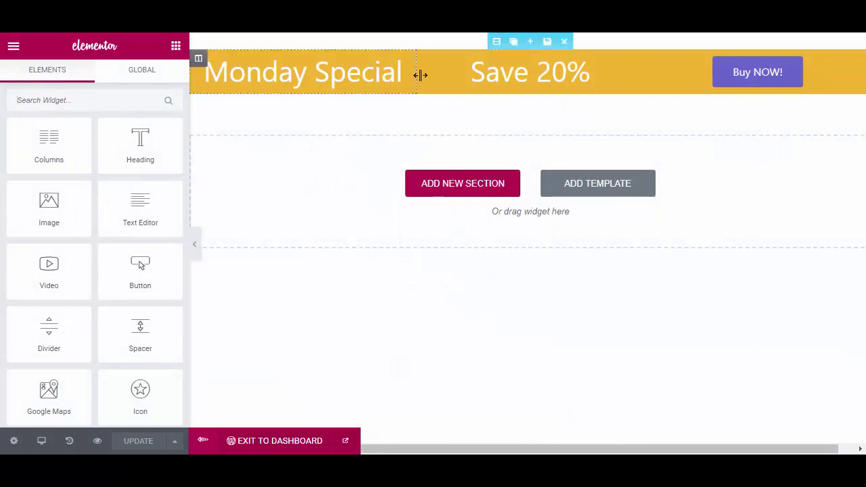
# Give the banner section the purple #6666cc preset background colour
pyautogui.click(495, 44)
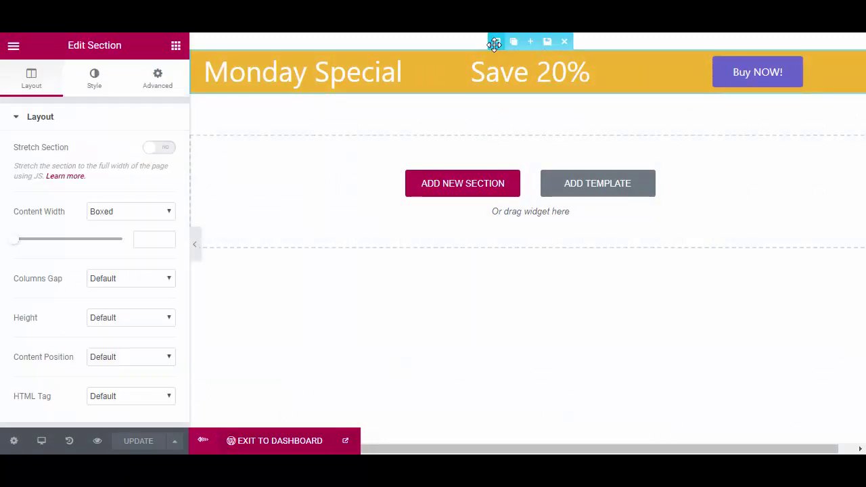
pyautogui.click(93, 80)
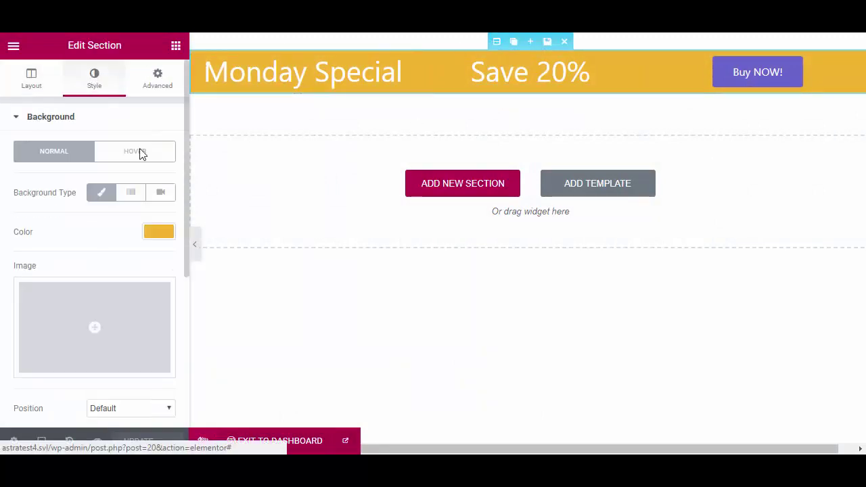
pyautogui.click(162, 234)
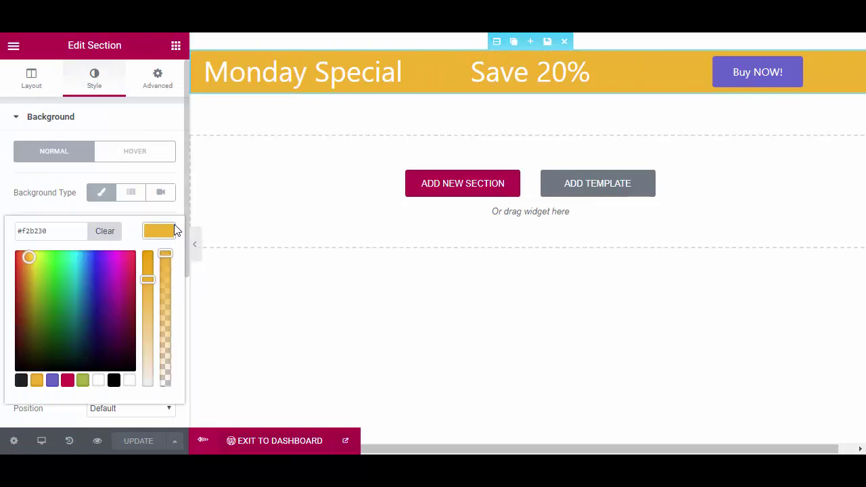
pyautogui.click(52, 382)
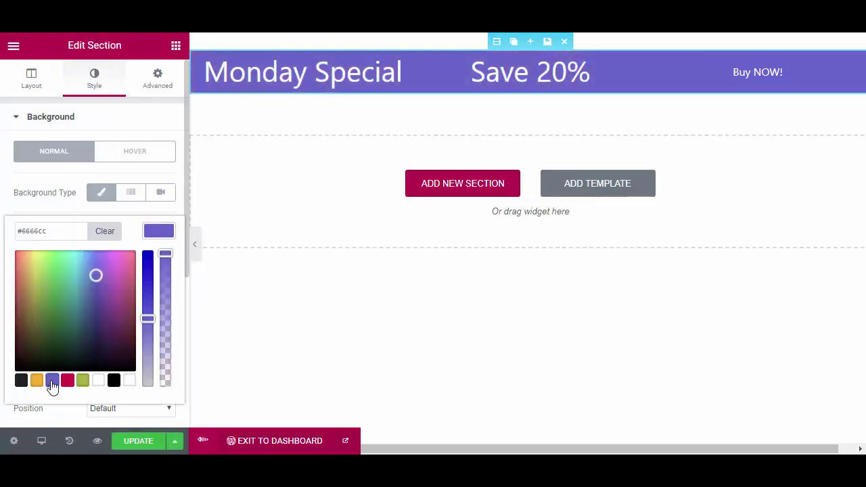
# Change the heading from Monday Special to Tuesday Special and save the template
pyautogui.tripleClick(240, 75)
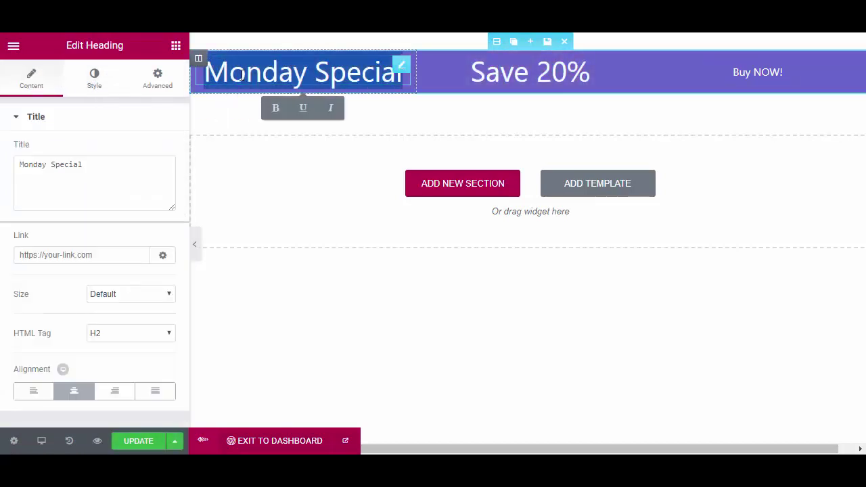
pyautogui.doubleClick(240, 75)
pyautogui.write('Tue')
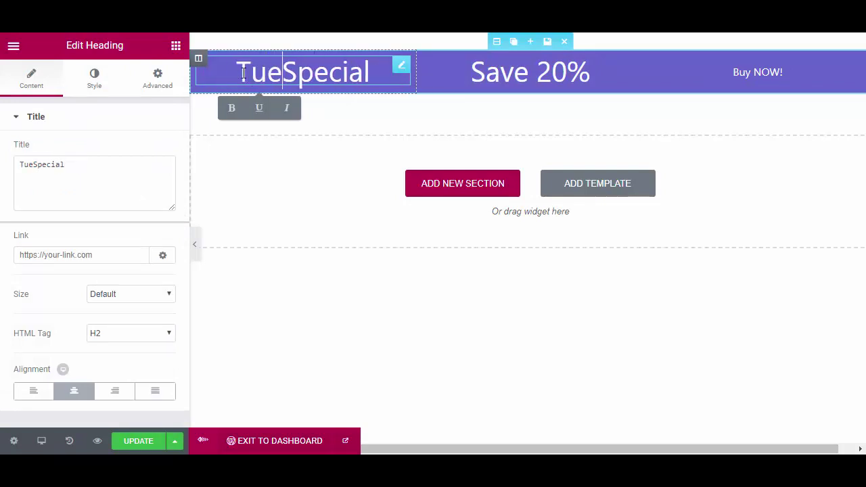
pyautogui.write('sday')
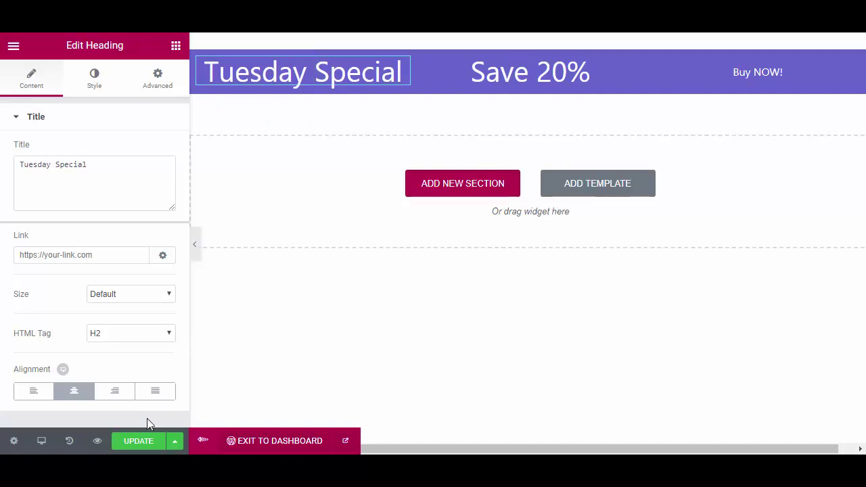
pyautogui.click(145, 445)
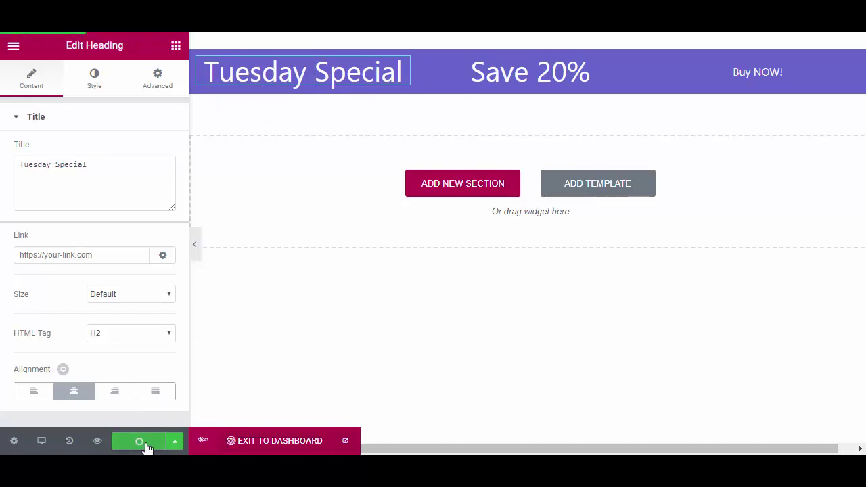
# Return to the dashboard and open the Daily Banner custom layout for editing
pyautogui.click(280, 443)
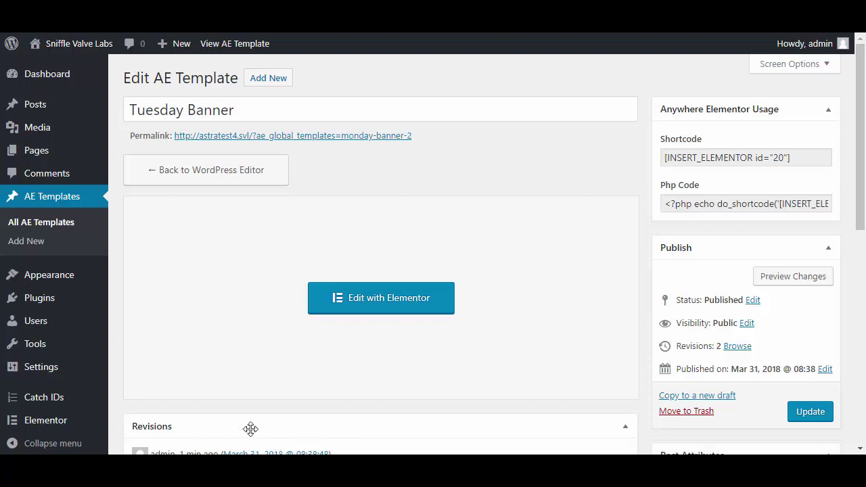
pyautogui.click(56, 203)
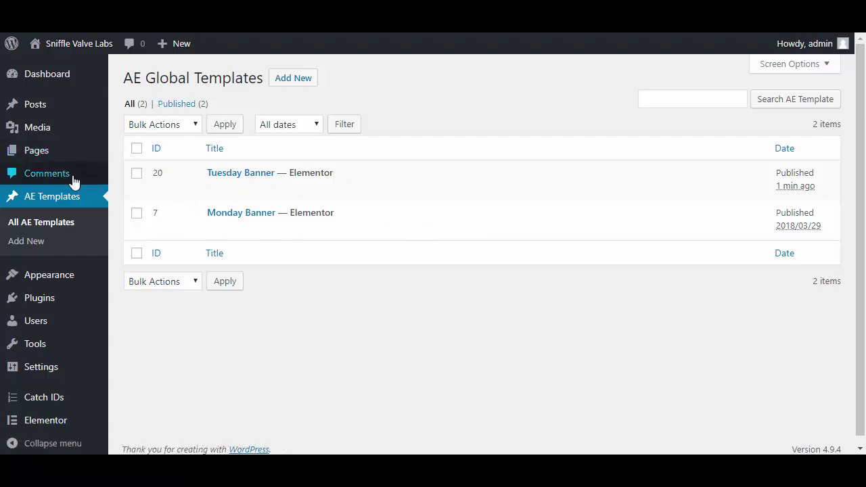
pyautogui.moveTo(64, 280)
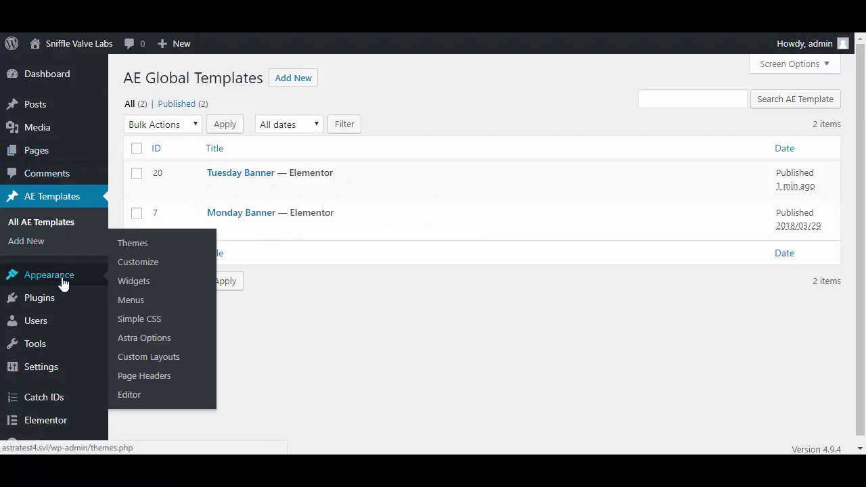
pyautogui.click(143, 357)
pyautogui.click(240, 176)
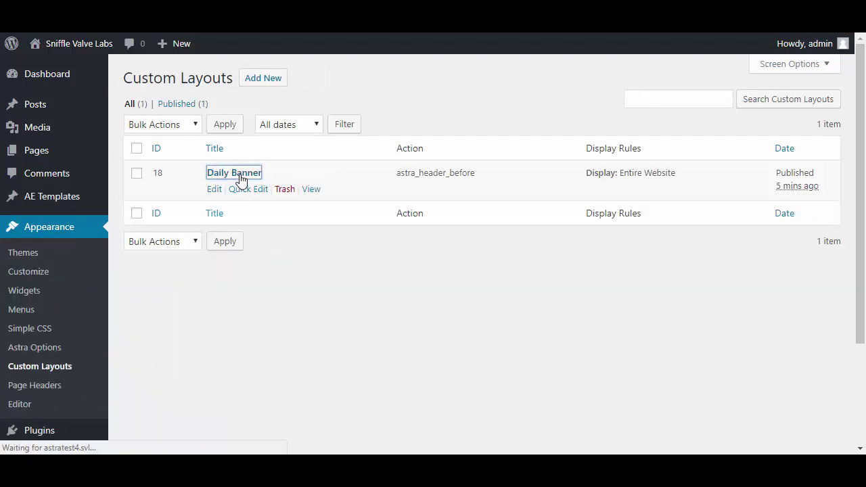
# Replace the Sunday case's placeholder id XXX with 20 and update the layout
pyautogui.scroll(-3, 387, 262)
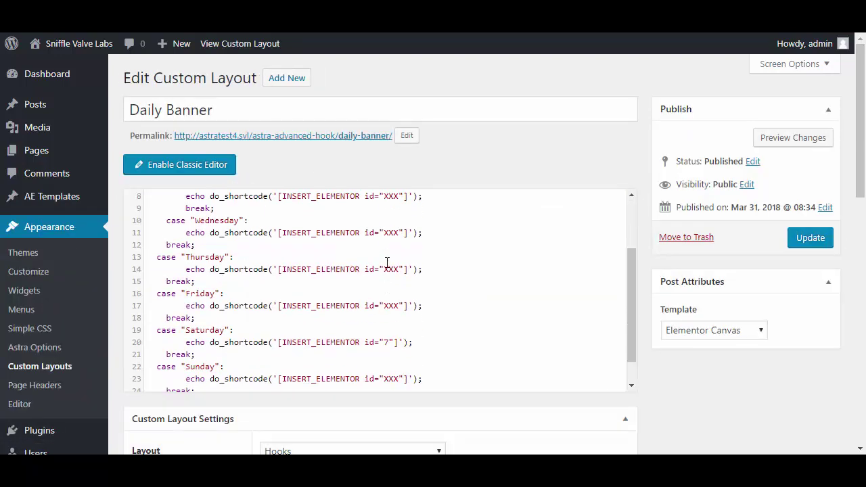
pyautogui.scroll(-1, 387, 262)
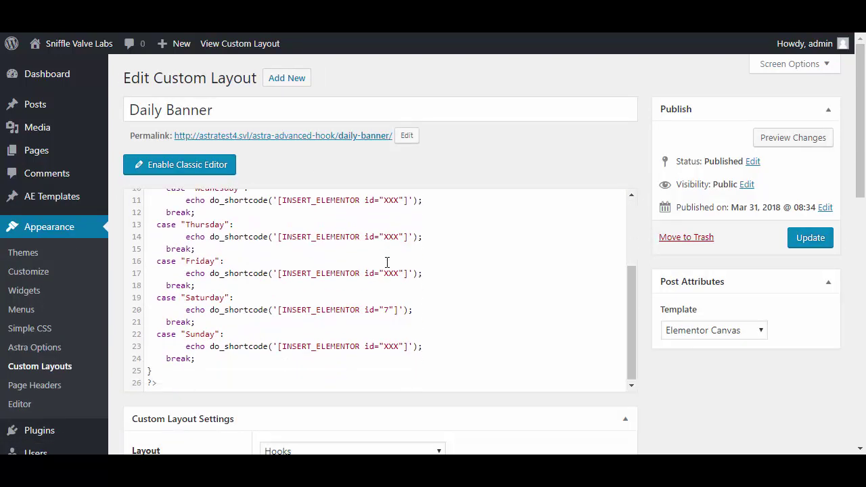
pyautogui.doubleClick(393, 346)
pyautogui.write('20')
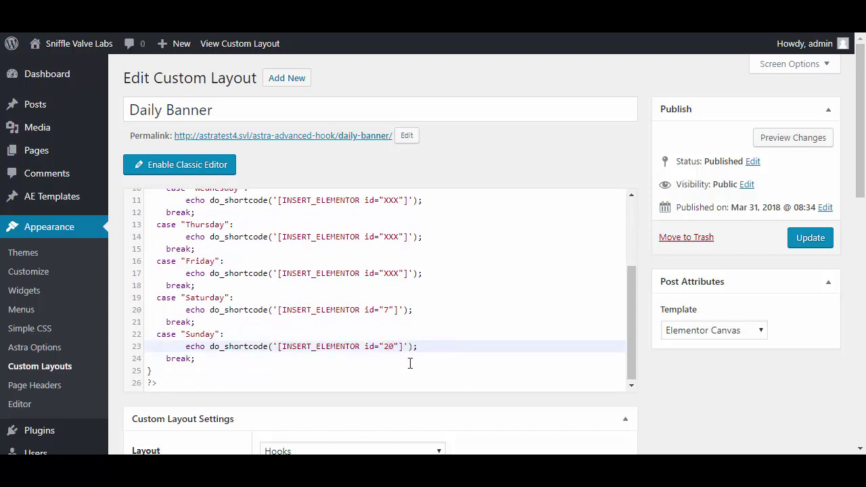
pyautogui.click(812, 241)
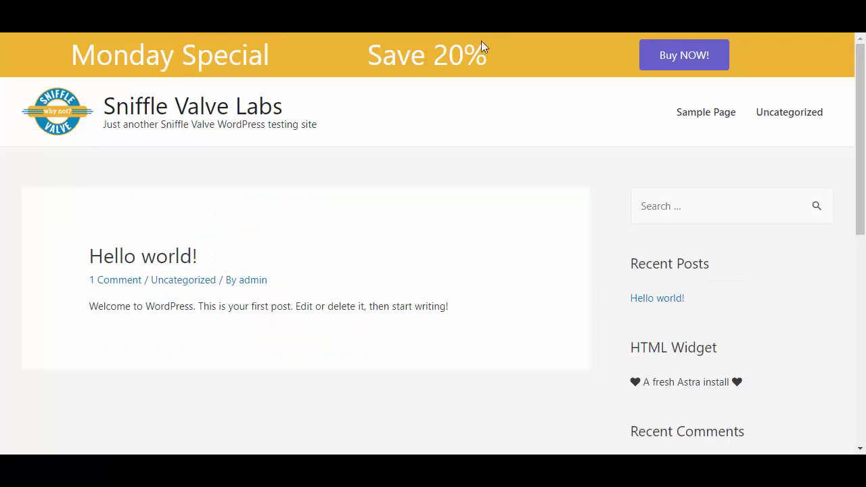
# Reload the front page, which still shows the yellow Monday Special banner
pyautogui.rightClick(484, 113)
pyautogui.click(514, 155)
# Turn off automatic time and change the system date to April 1, 2018
pyautogui.click(730, 442)
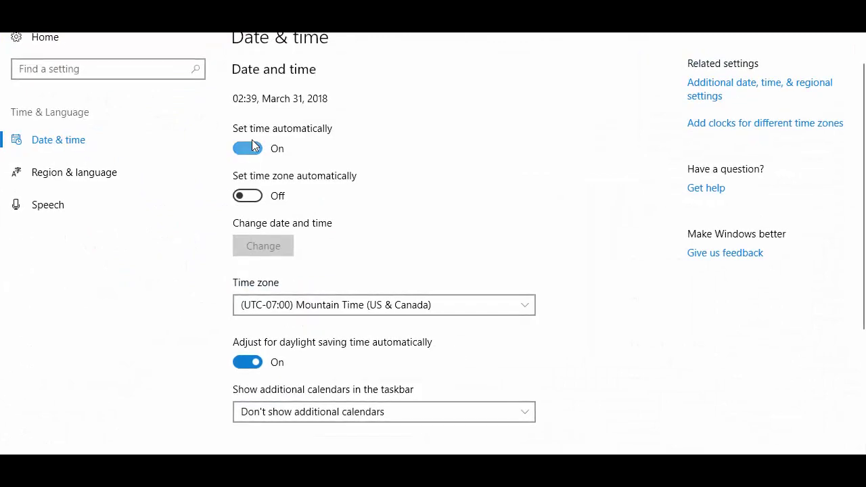
pyautogui.click(245, 148)
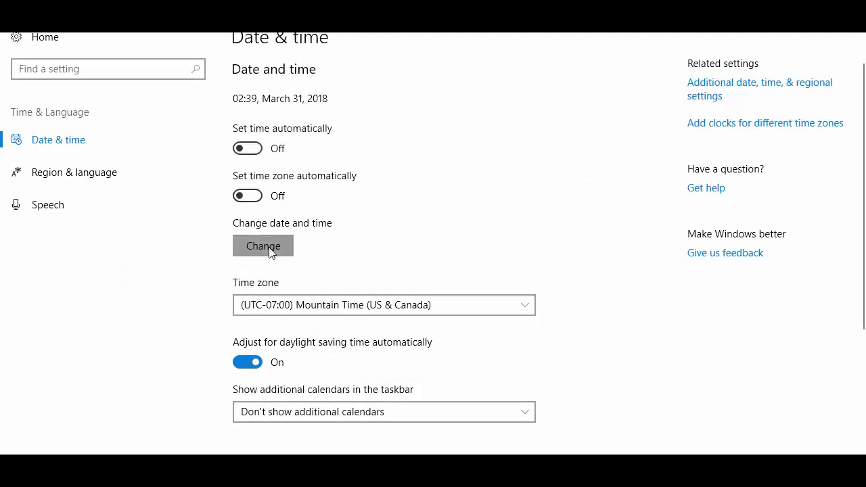
pyautogui.click(270, 247)
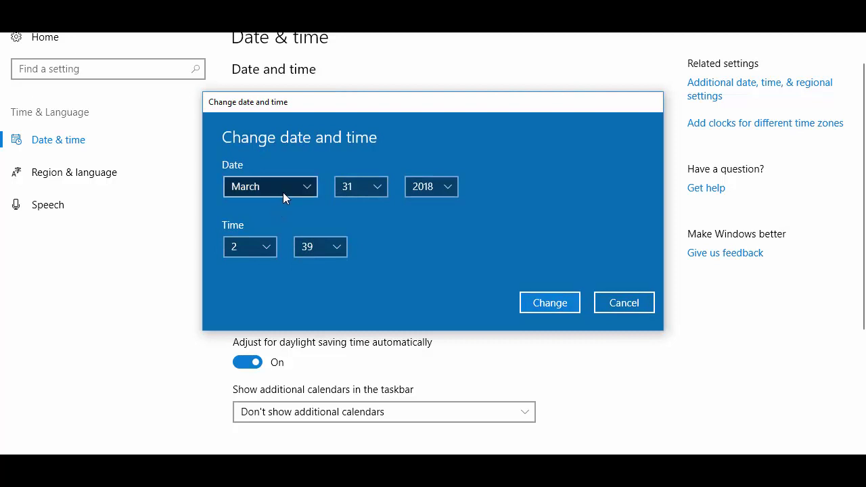
pyautogui.click(283, 190)
pyautogui.click(279, 208)
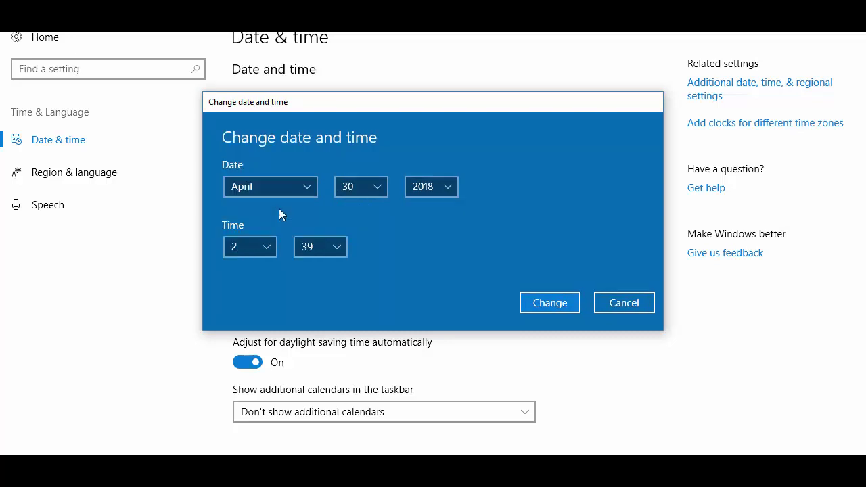
pyautogui.click(355, 187)
pyautogui.scroll(6, 355, 186)
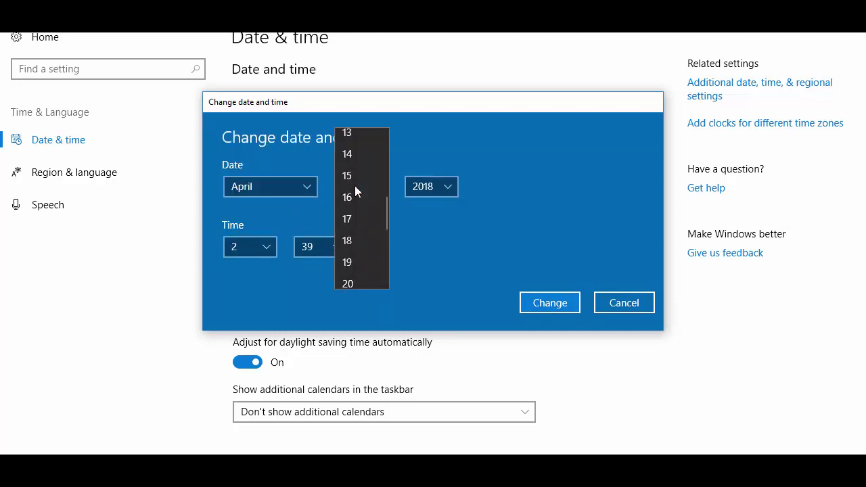
pyautogui.scroll(1, 360, 169)
pyautogui.click(362, 148)
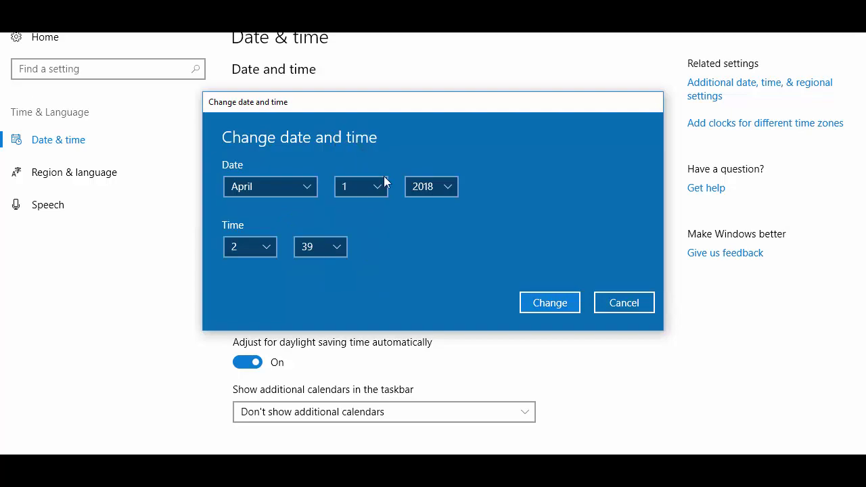
pyautogui.click(568, 309)
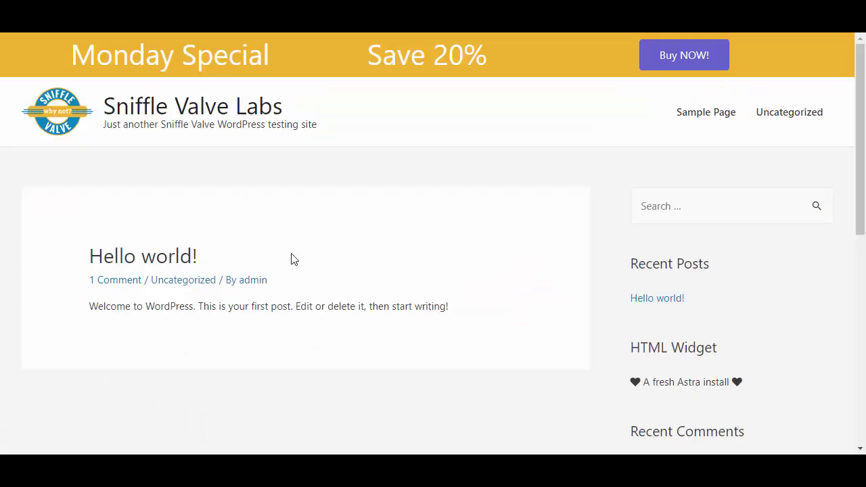
# Reload the front page to see the purple Tuesday Special banner, then return to the layout editor
pyautogui.rightClick(348, 217)
pyautogui.click(373, 255)
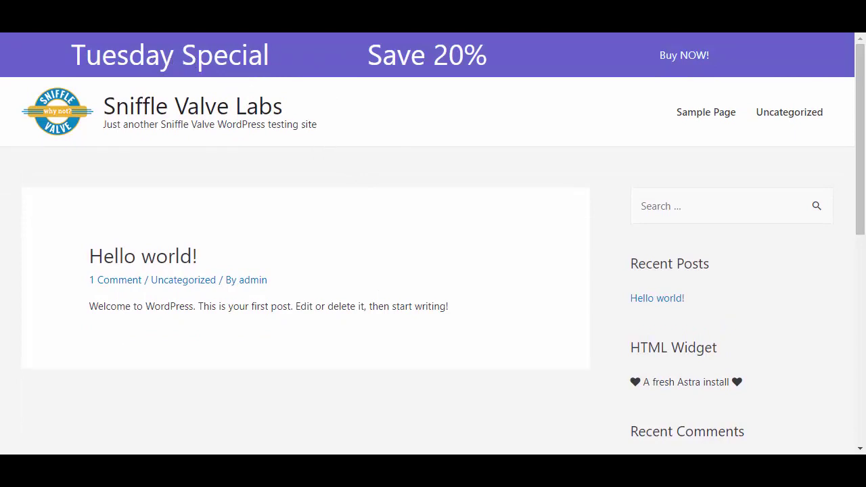
pyautogui.click(361, 34)
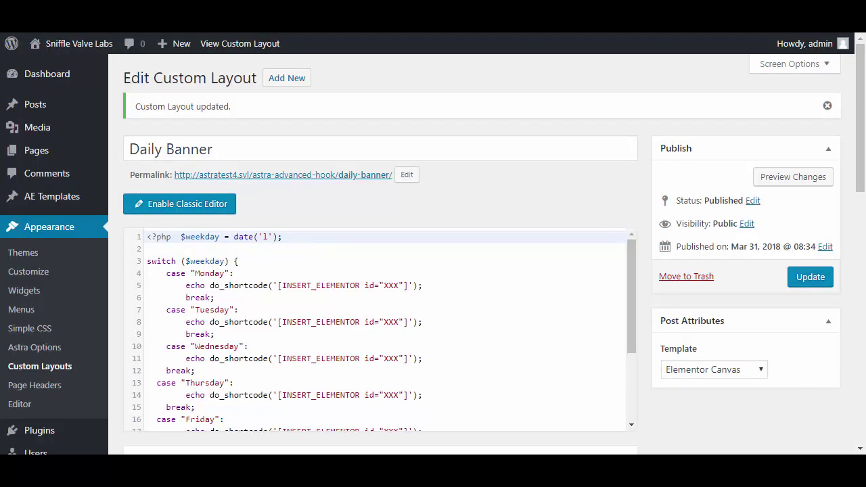
pyautogui.scroll(-5, 420, 266)
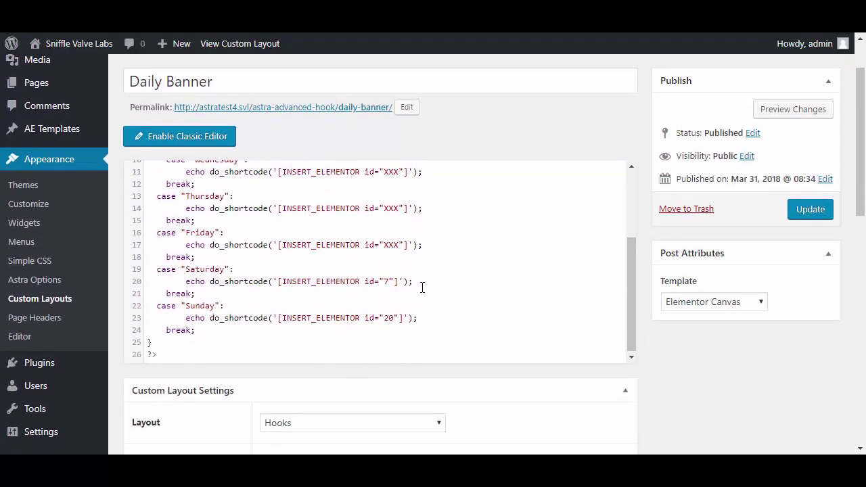
pyautogui.scroll(5, 426, 301)
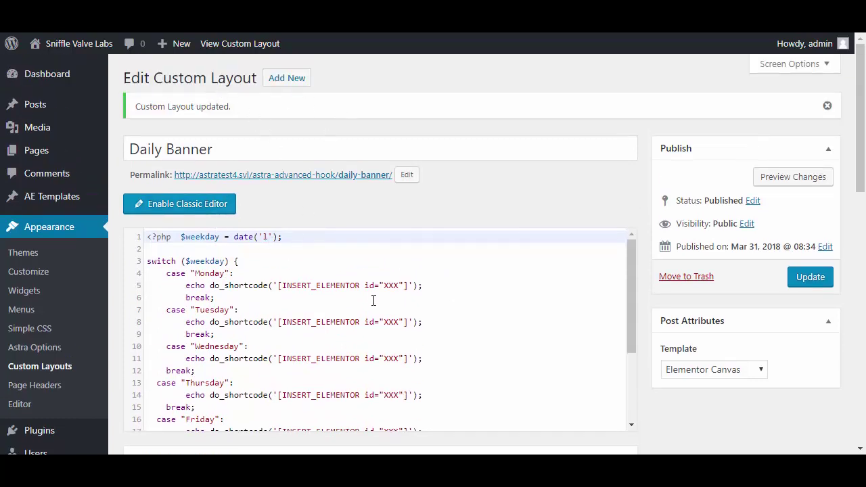
pyautogui.scroll(-3, 375, 302)
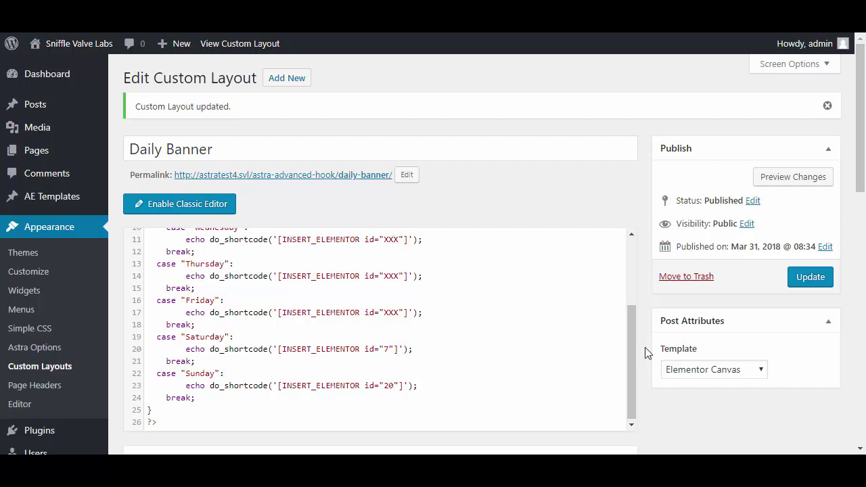
pyautogui.scroll(-3, 647, 350)
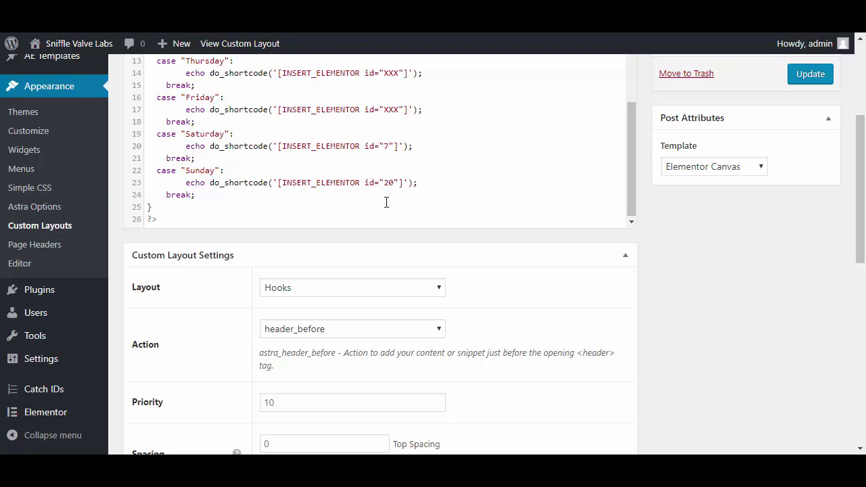
pyautogui.scroll(-1, 420, 249)
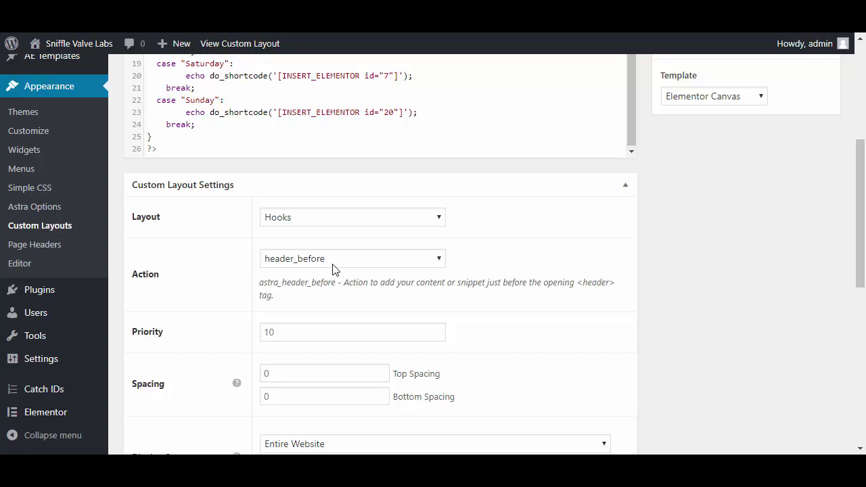
pyautogui.scroll(-2, 333, 270)
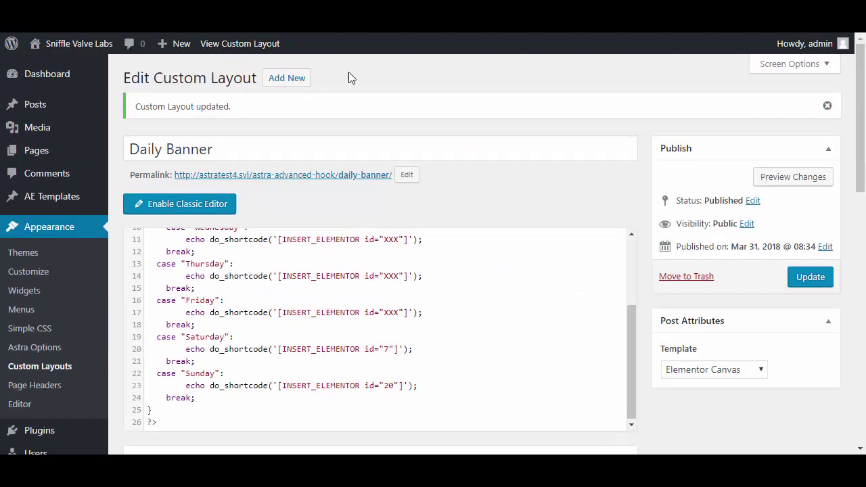
# Leave the layout editor through Appearance > Themes to the WordPress dashboard
pyautogui.click(32, 231)
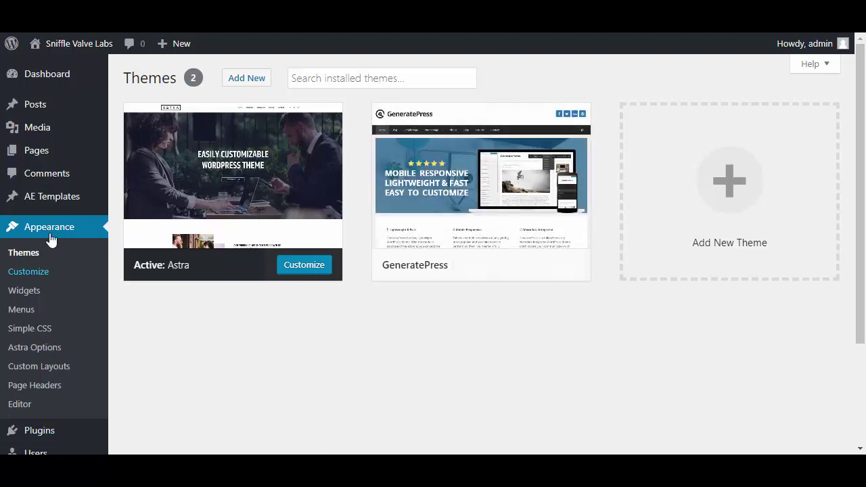
pyautogui.click(40, 72)
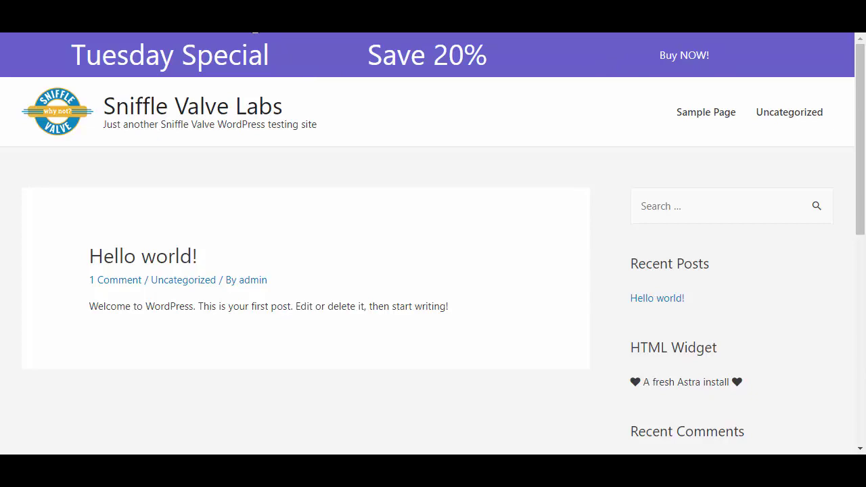
# Go to the Sniffle Valve home page, 'Simple and Easy Help for WordPress Beginners'
pyautogui.click(684, 55)
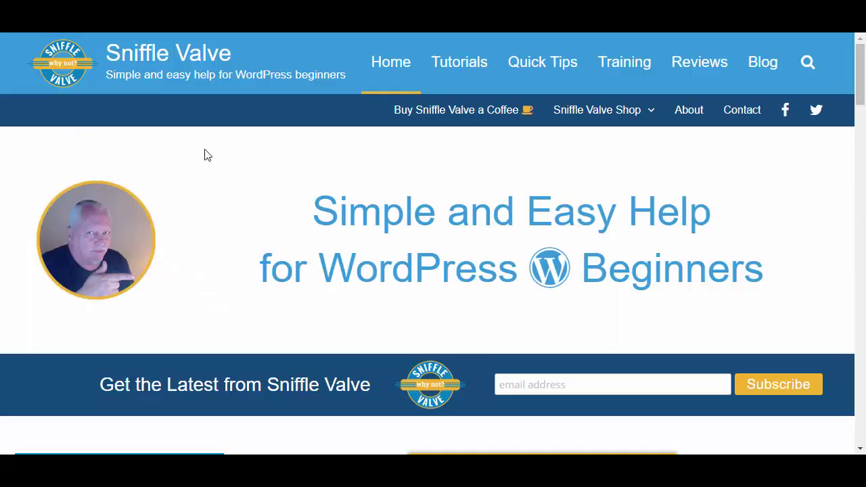